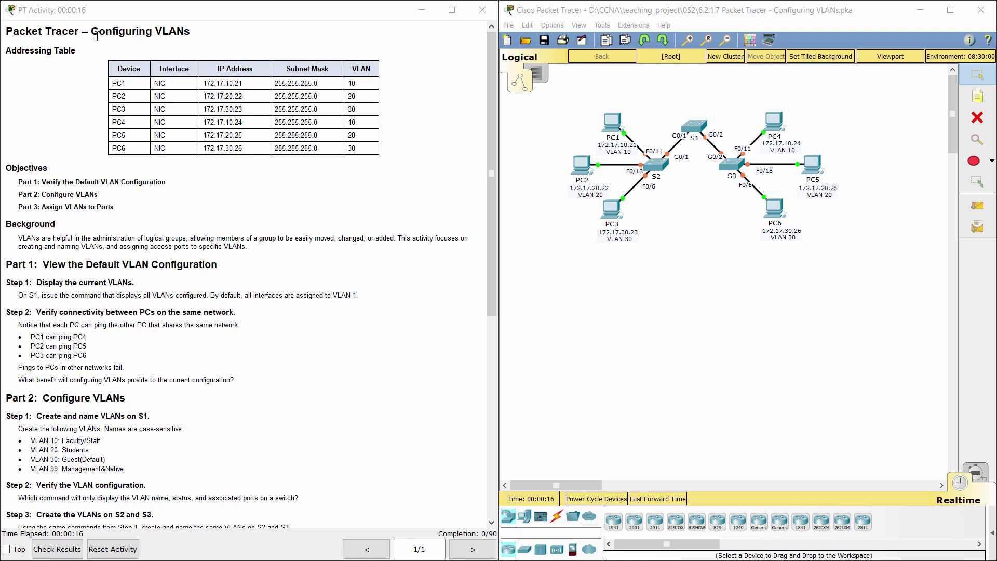
Read the Configuring VLANs title, Background paragraph and Part 1 Step 1 instructions
drag(97, 37, 206, 37)
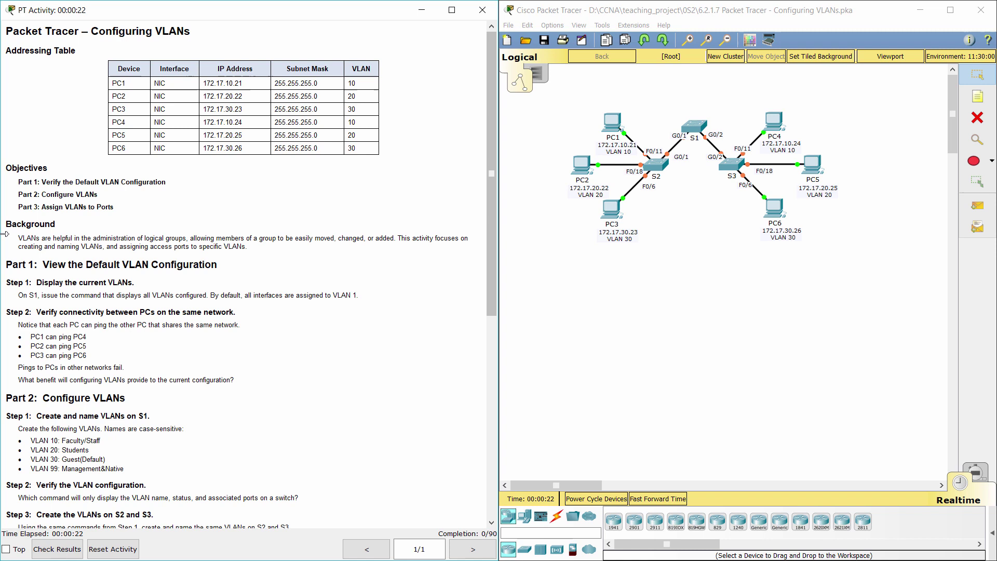
drag(18, 238, 326, 247)
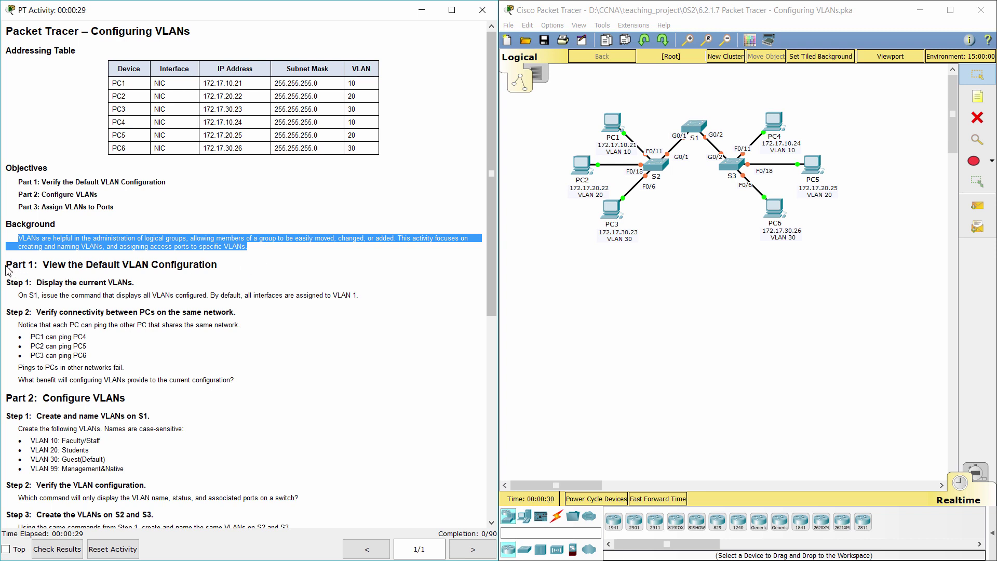
drag(7, 266, 227, 268)
click(227, 268)
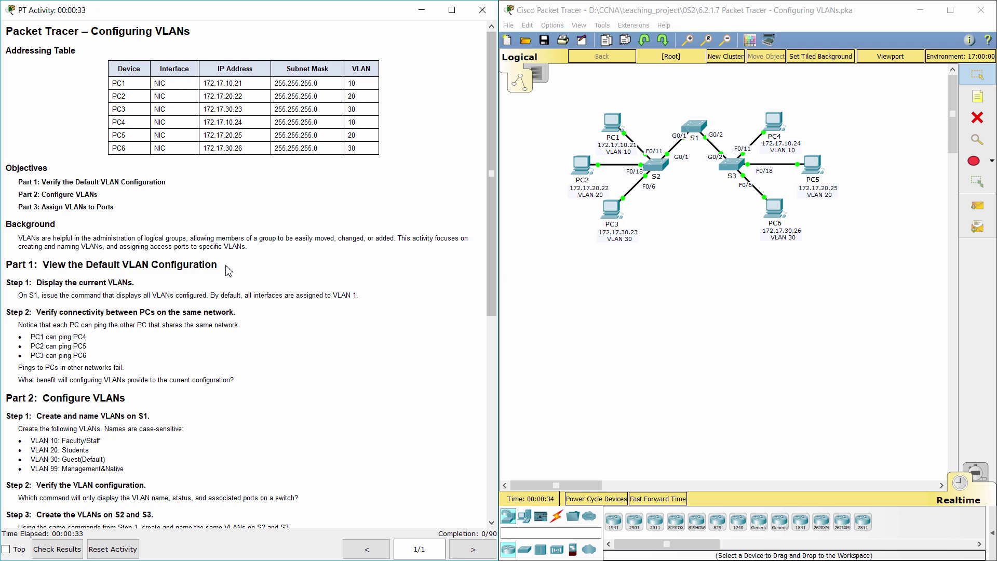
drag(6, 282, 160, 287)
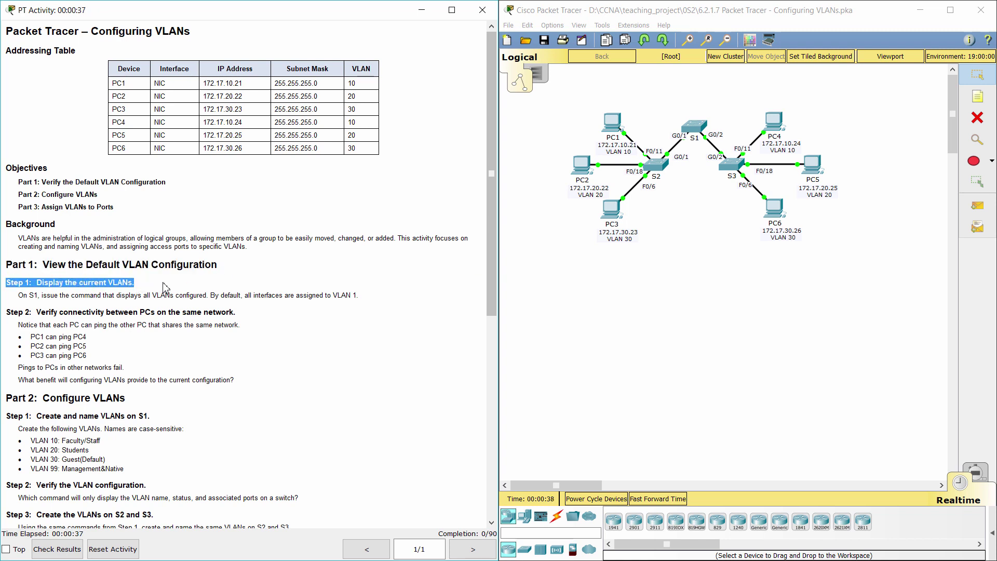
click(163, 286)
On S1's CLI, enter privileged mode with enable and run show vlan brief
click(697, 128)
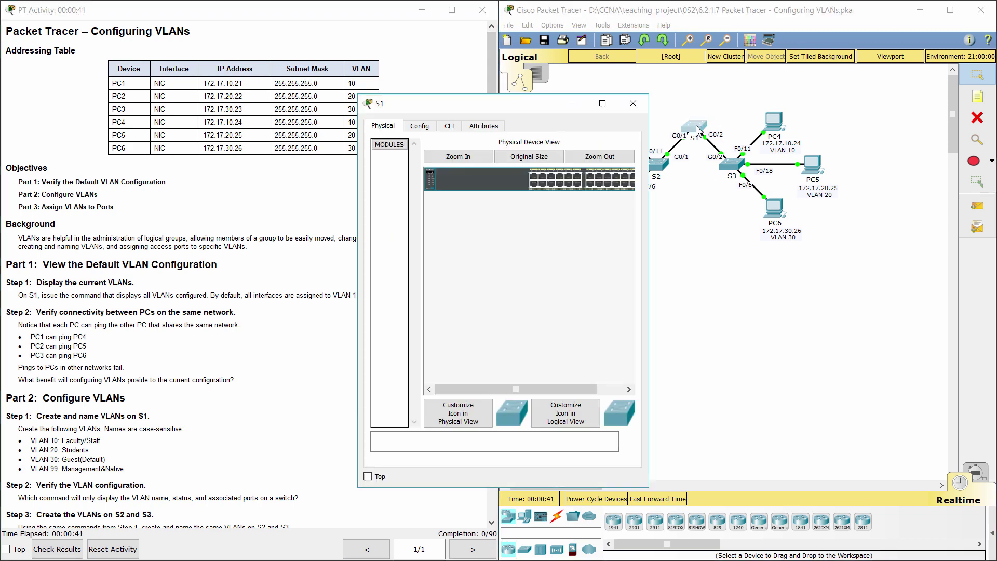
drag(527, 108, 567, 53)
drag(688, 432, 755, 430)
click(489, 71)
key(Return)
text(ena)
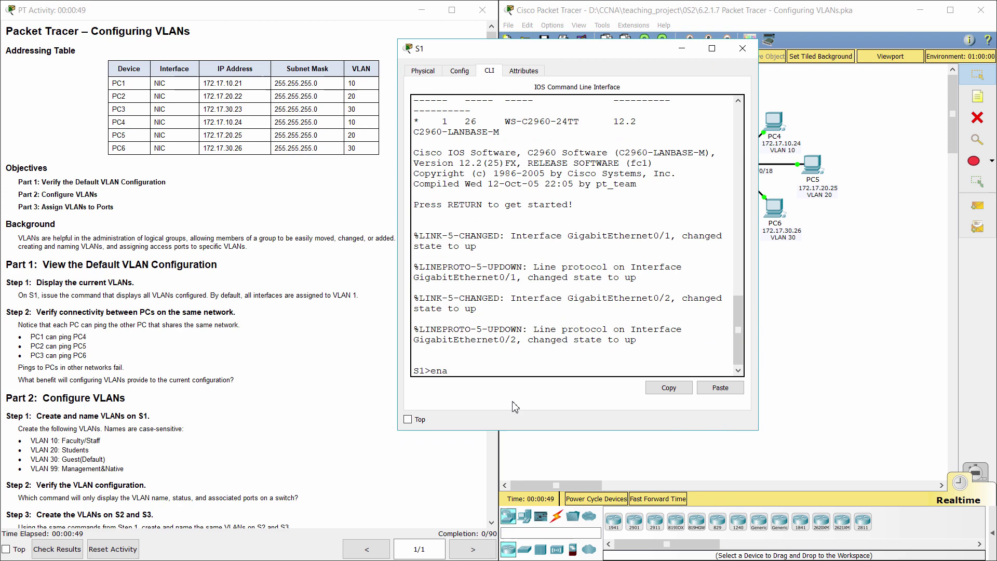
key(Return)
text(sh)
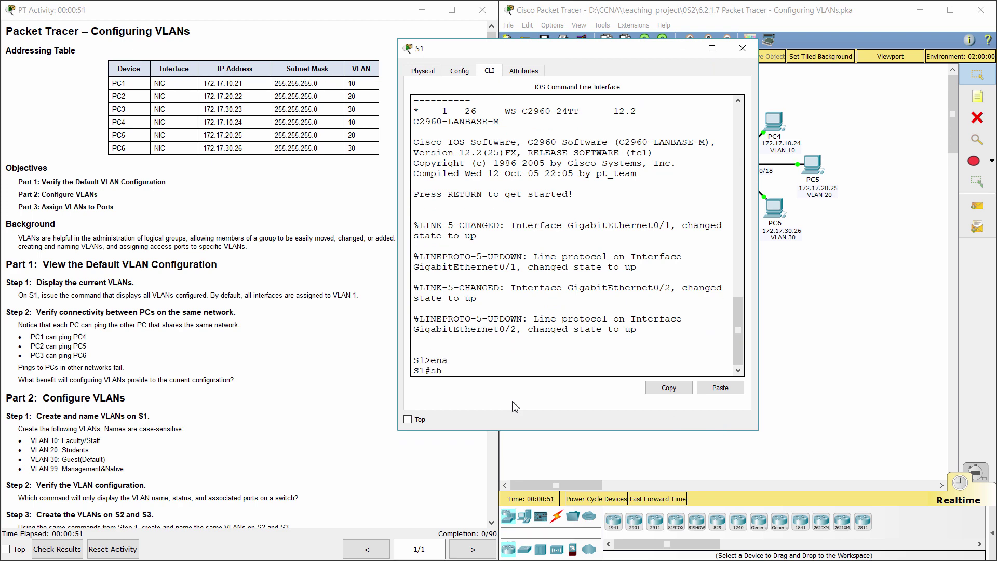
text(ow vlan brief)
key(Return)
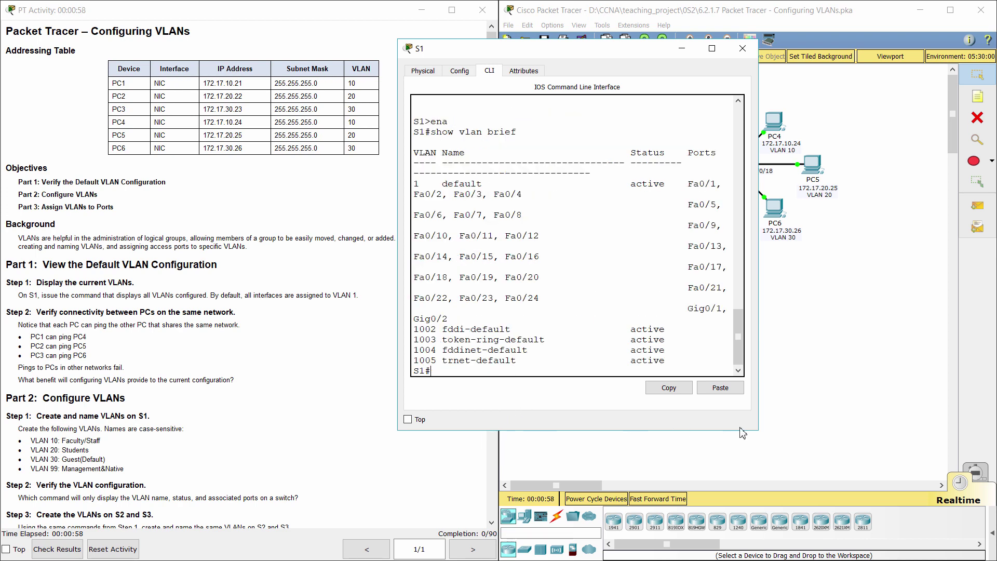
drag(758, 430, 892, 436)
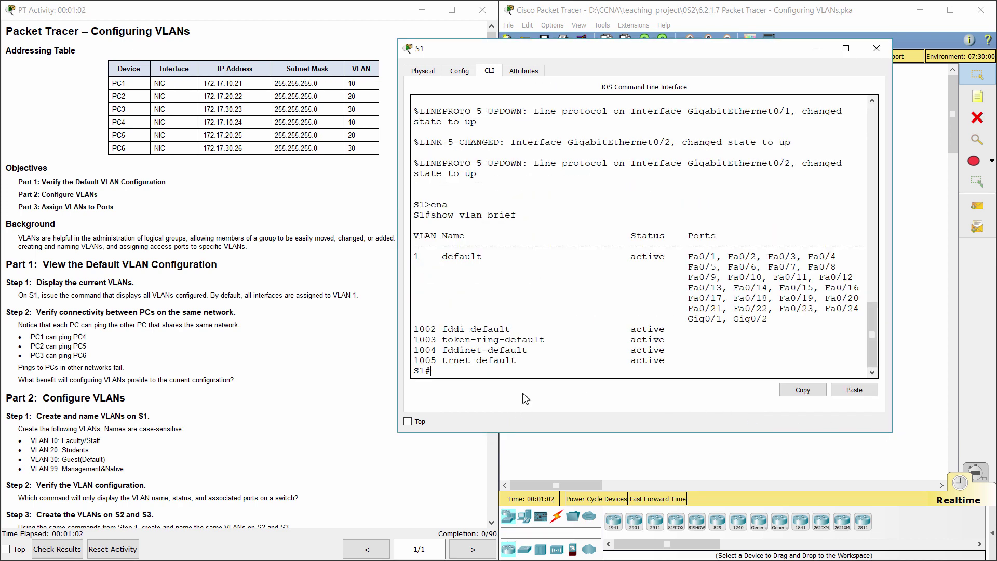
Review S1's output: every port in default VLAN 1, plus VLANs 1002–1005
drag(414, 258, 790, 323)
click(619, 356)
drag(678, 366, 414, 329)
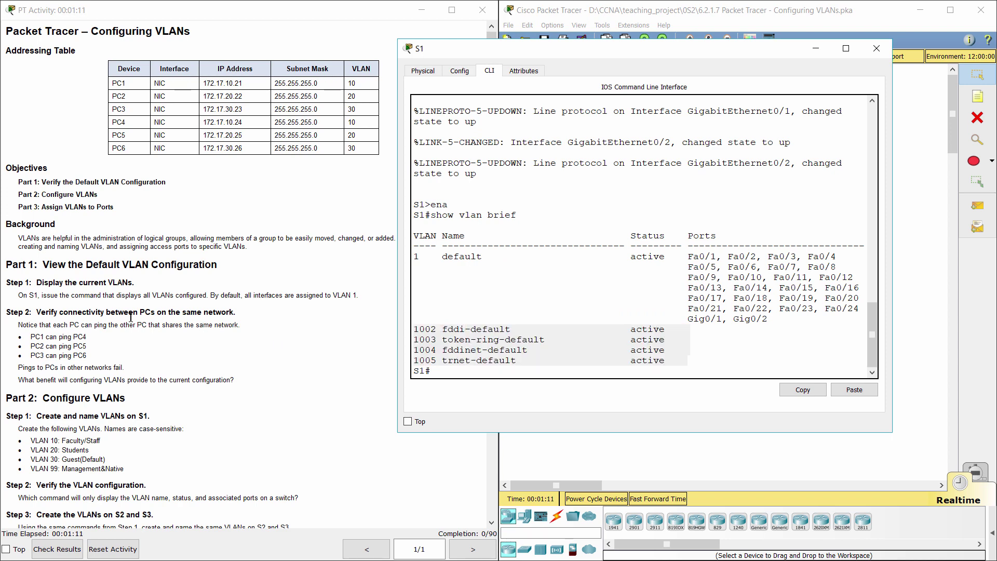
click(21, 322)
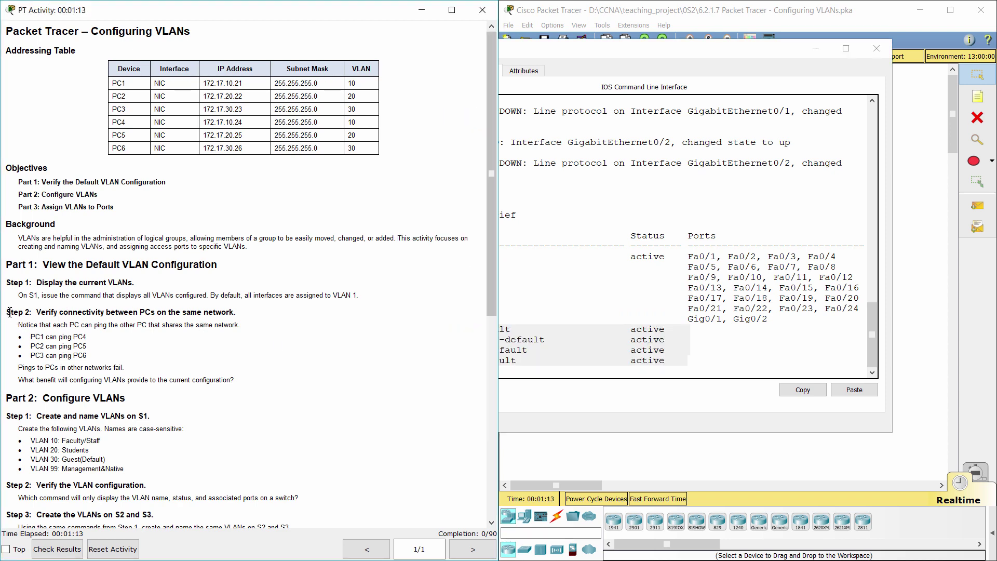
Read Step 2's connectivity checks, starting with PC1 pinging PC4
drag(5, 311, 236, 311)
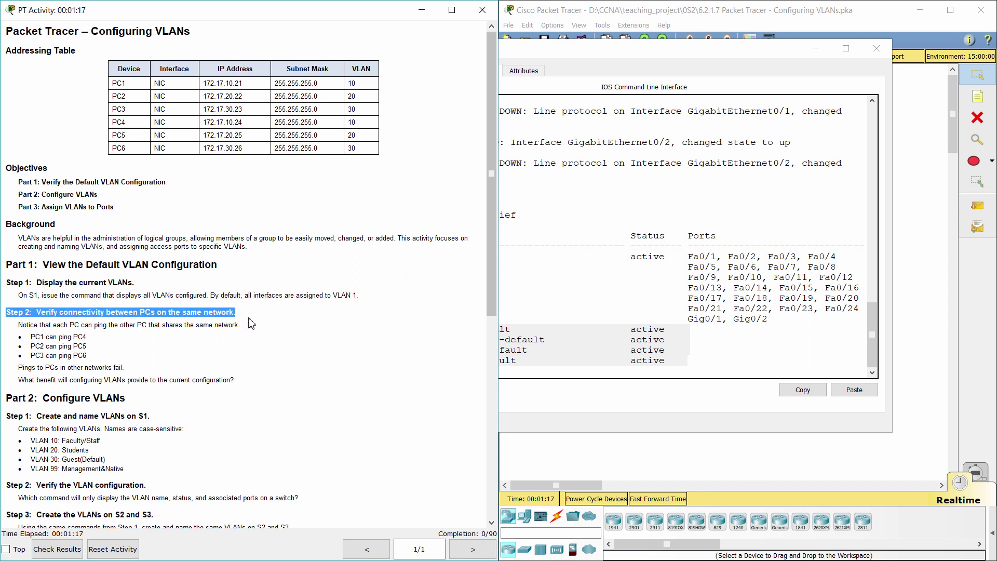
click(249, 318)
drag(18, 337, 100, 337)
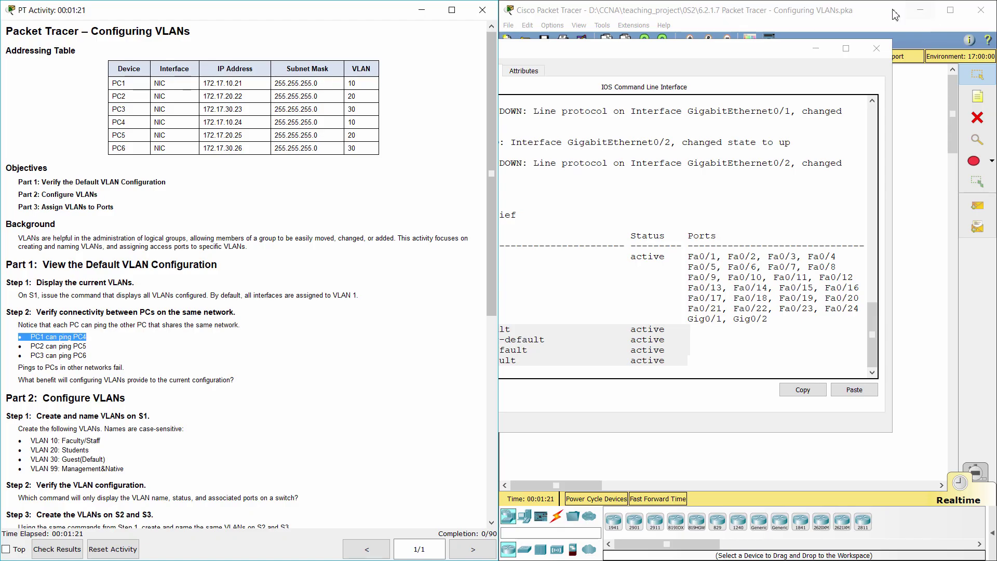
Close S1's window and ping PC4 at 172.17.10.24 from PC1's Command Prompt
click(876, 48)
click(618, 123)
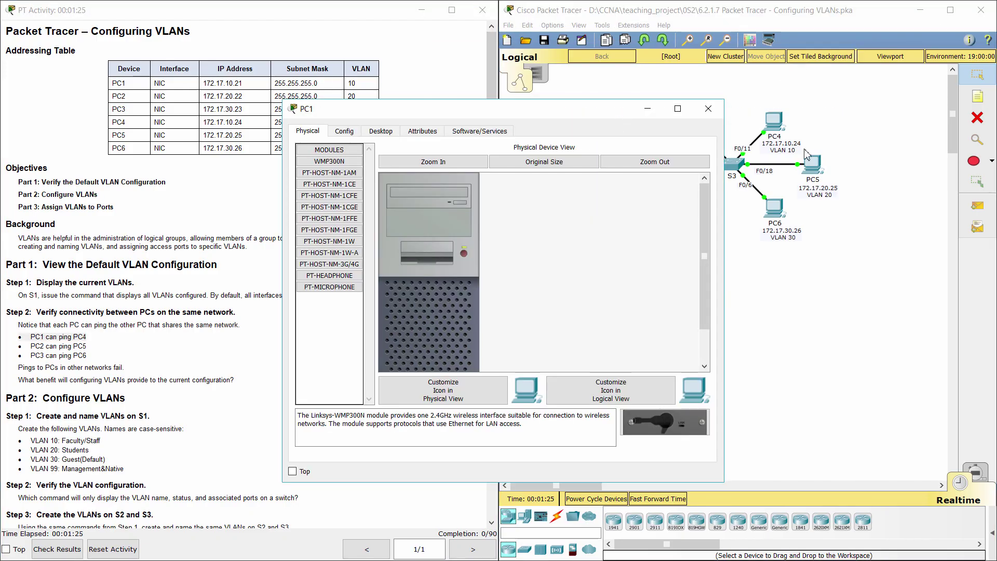
click(381, 130)
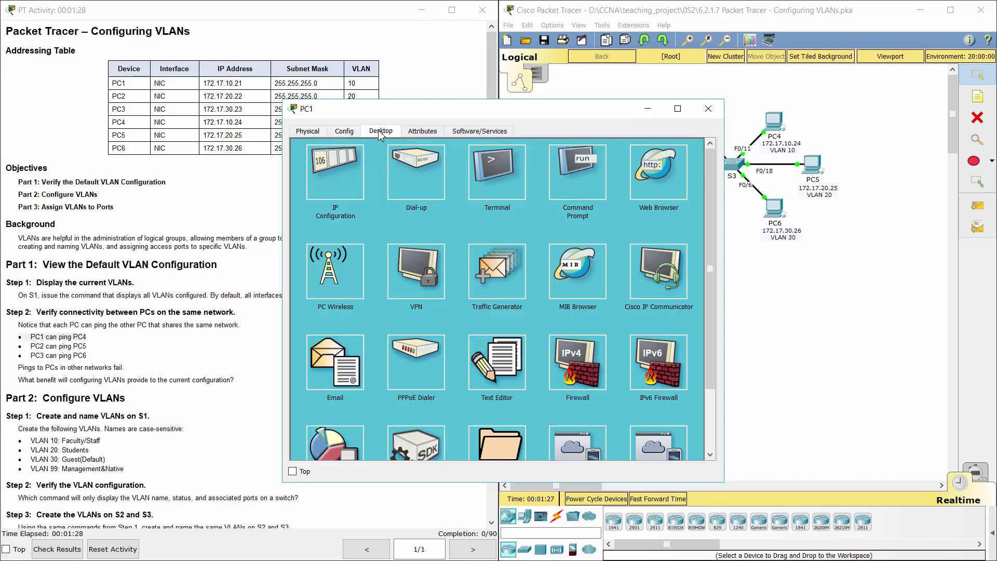
click(577, 172)
text(ping)
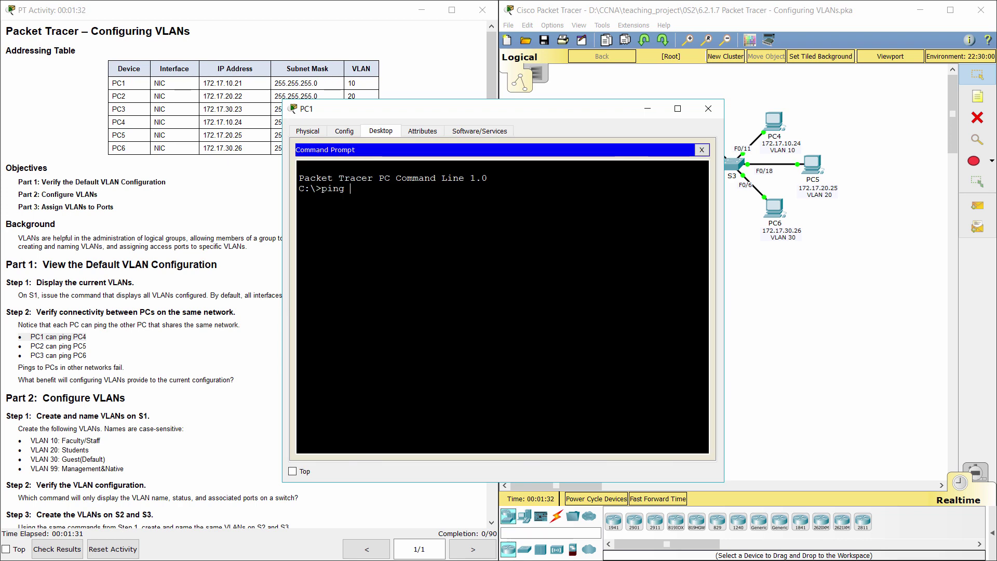
text( 172.17.10.)
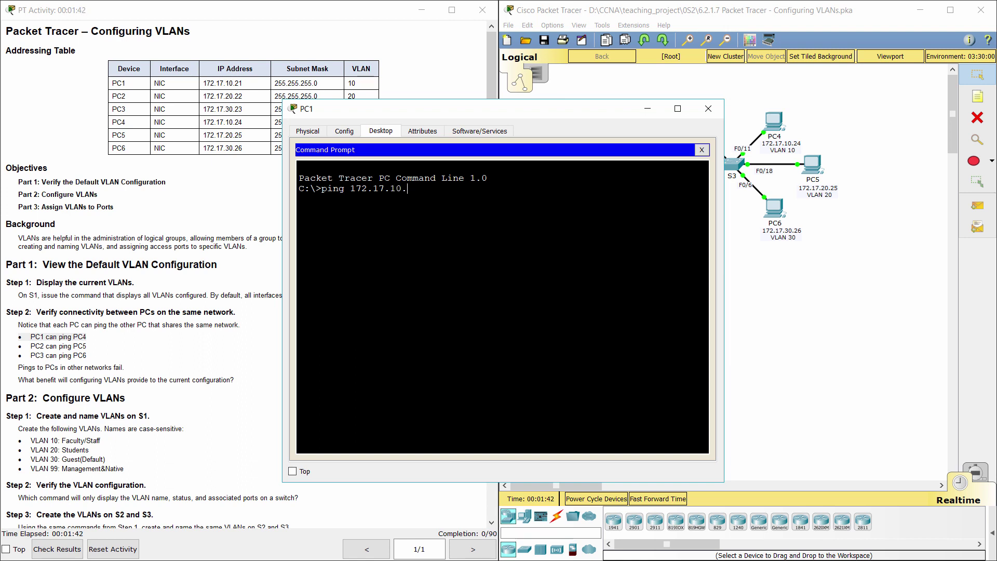
text(24)
key(Return)
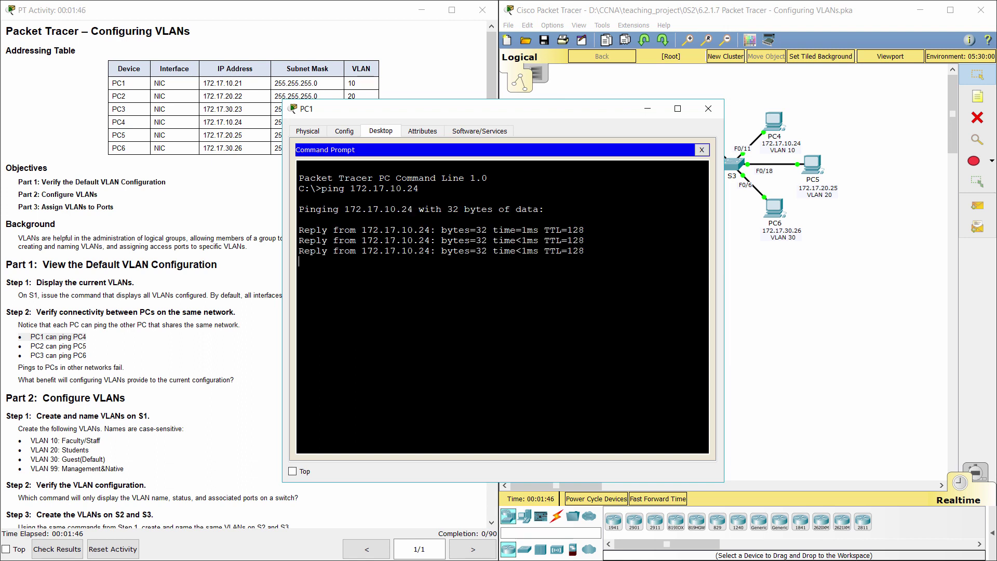
Ping PC5 at 172.17.20.25 from PC2's Command Prompt, getting four replies
click(19, 356)
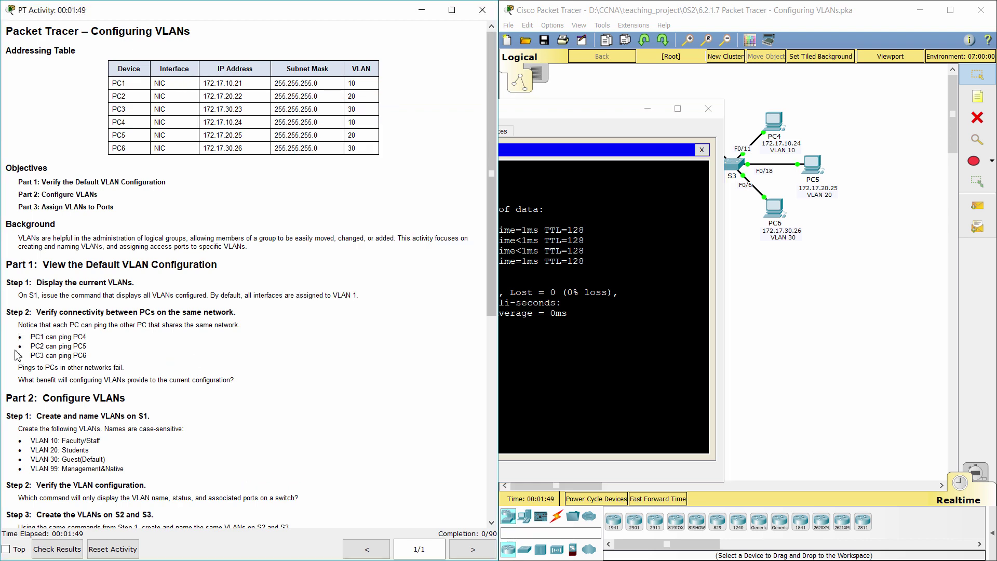
drag(19, 346, 87, 346)
click(648, 109)
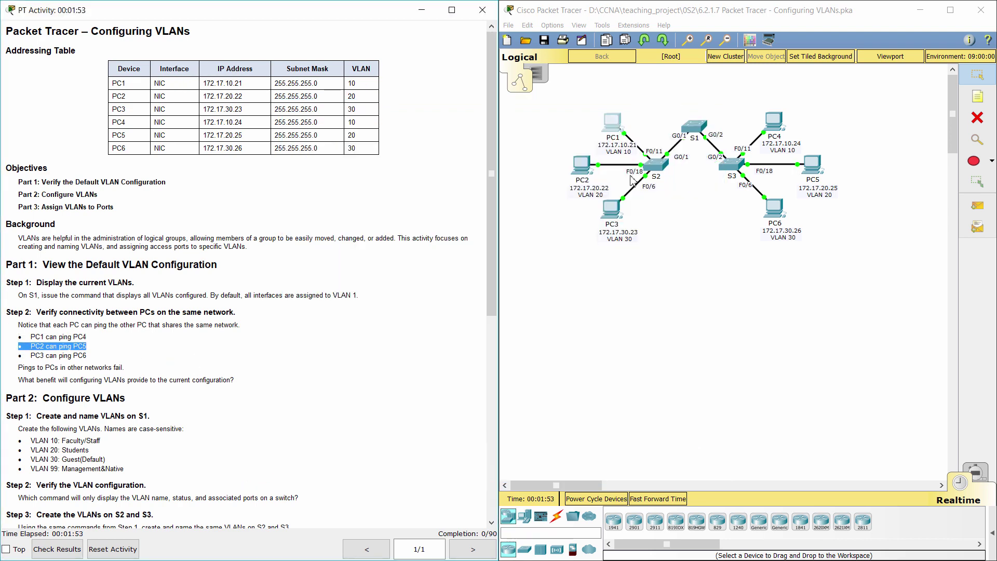
click(576, 162)
click(387, 137)
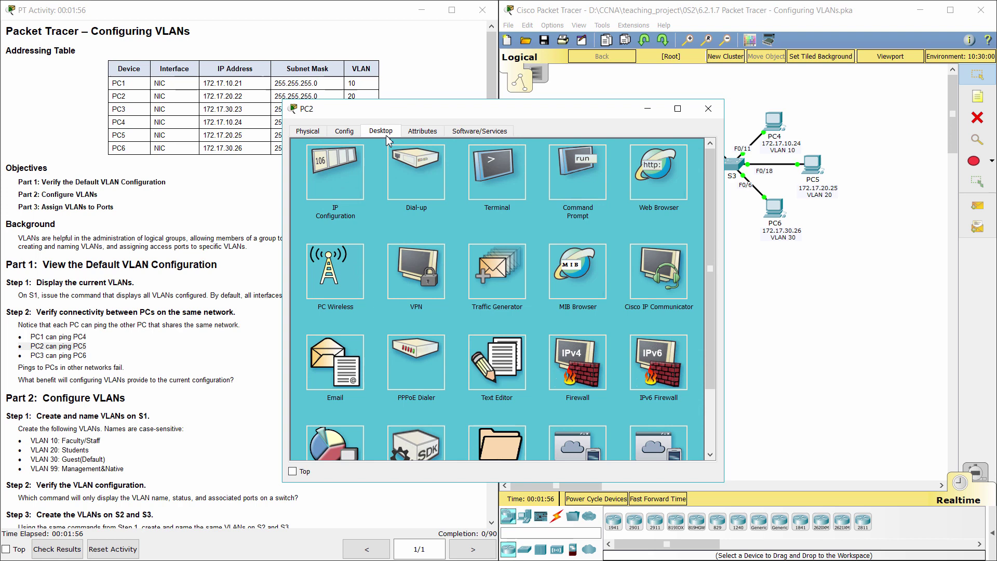
click(577, 173)
text(pin)
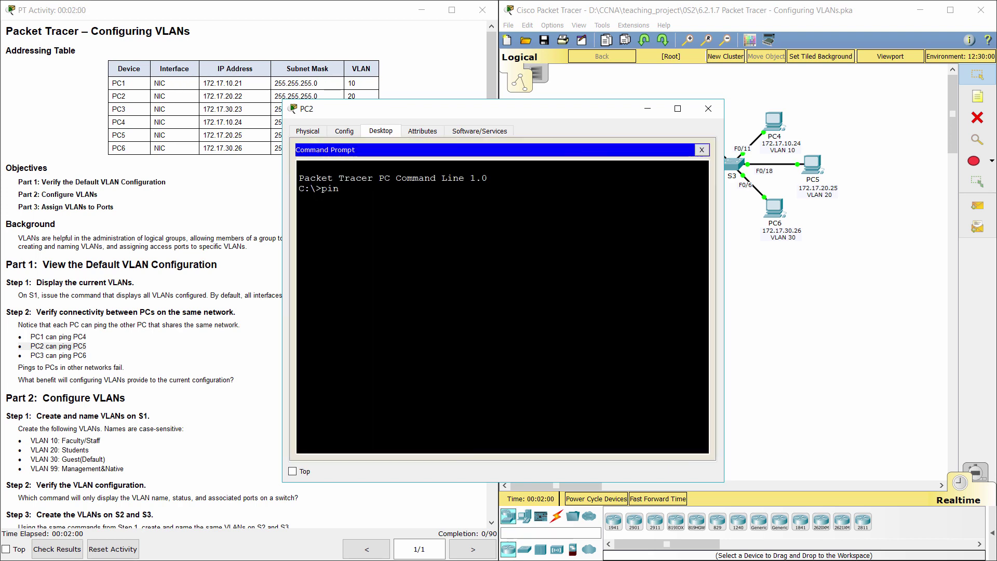
text(g 172.17.)
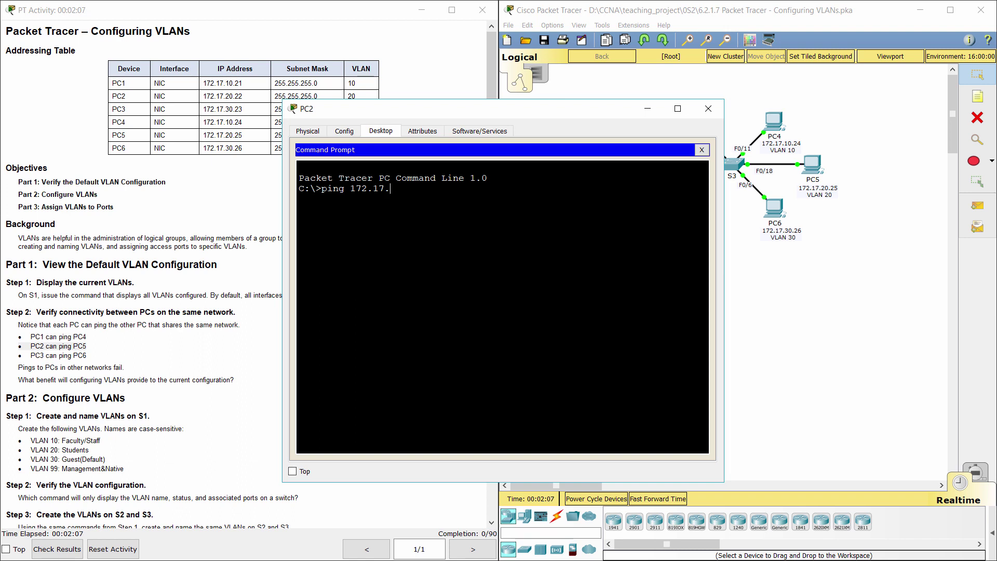
text(20.25)
key(Return)
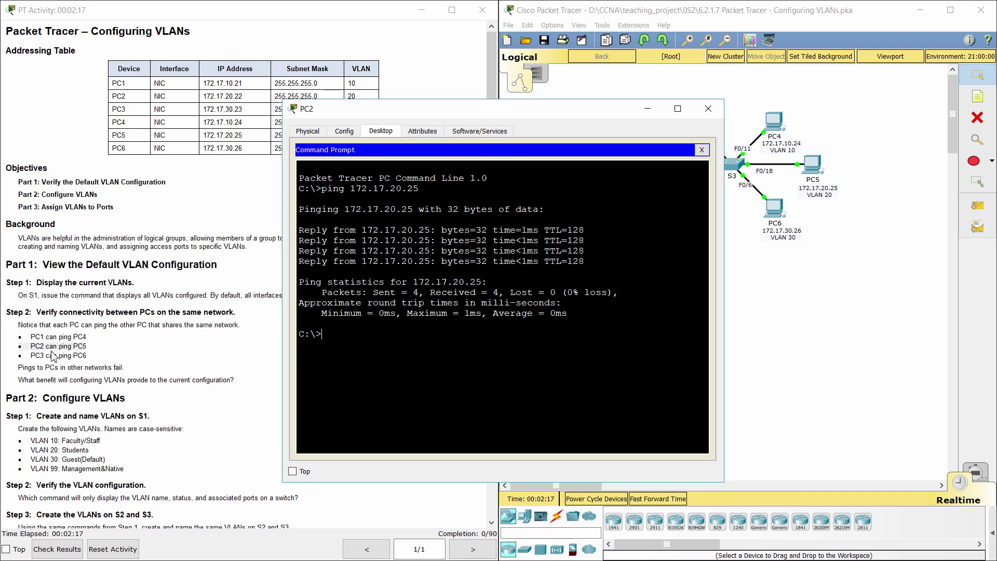
drag(8, 358, 119, 362)
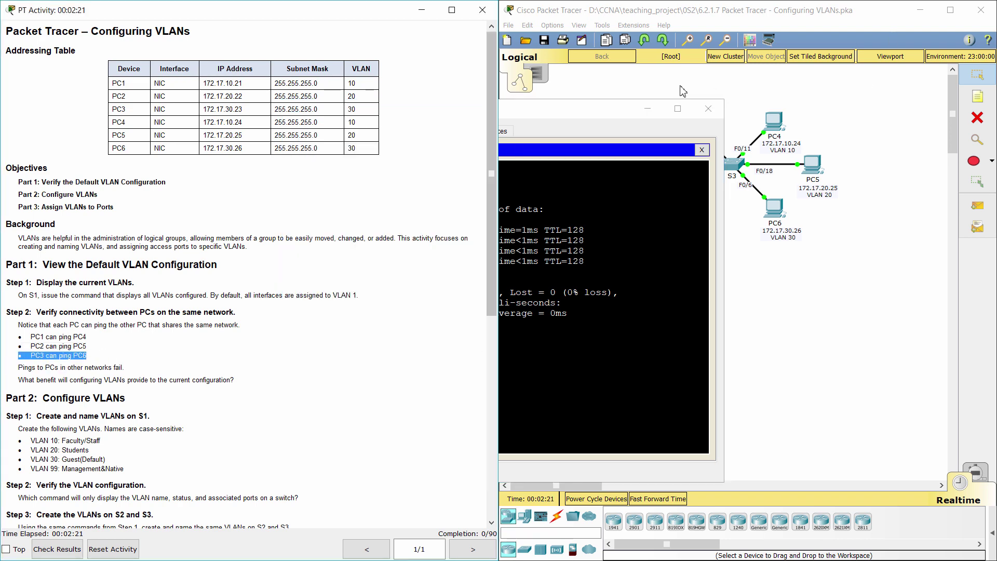
Ping PC6 at 172.17.30.26 from PC3's Command Prompt
click(647, 109)
click(608, 231)
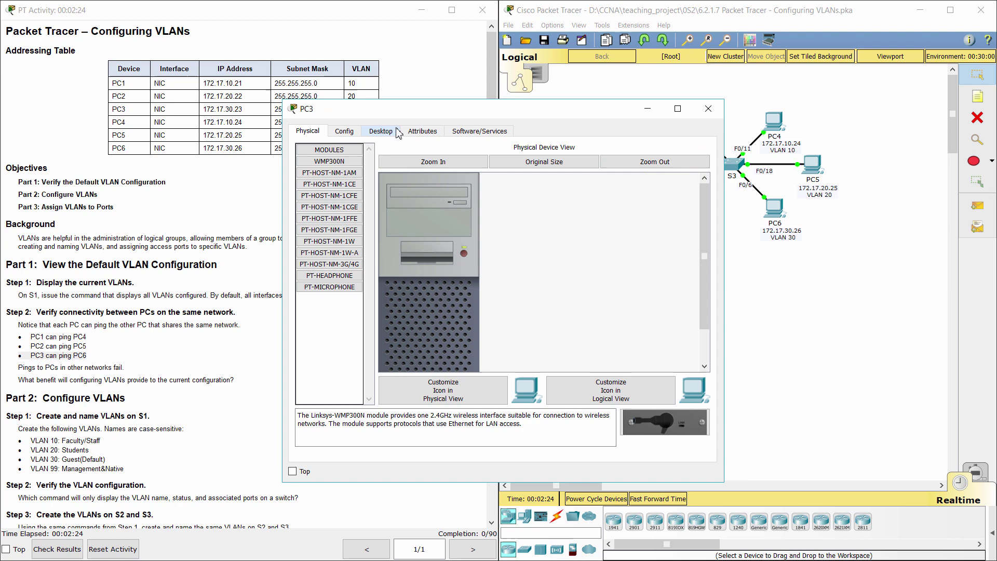
click(380, 131)
click(636, 196)
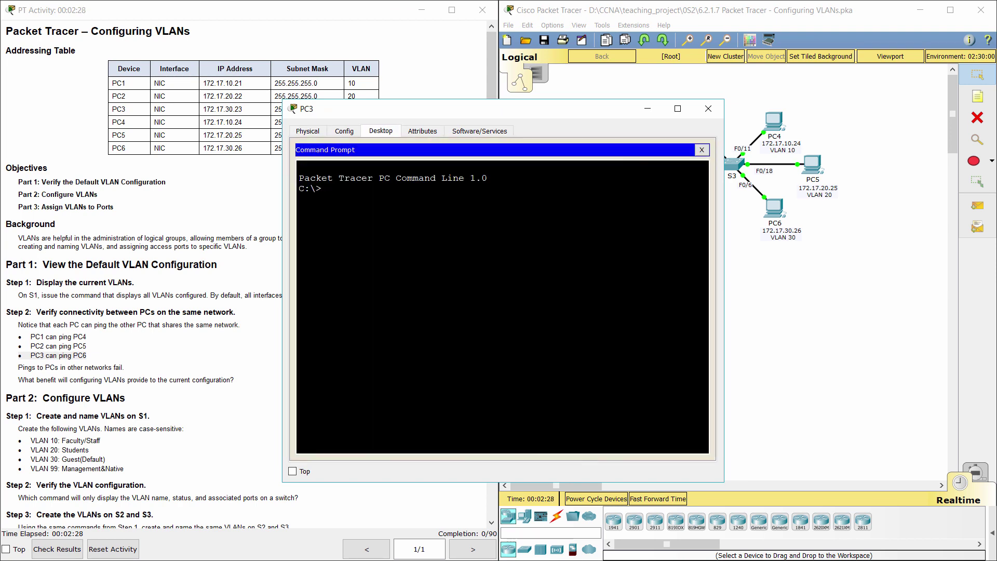
text(ping 172.17.30.26)
key(Return)
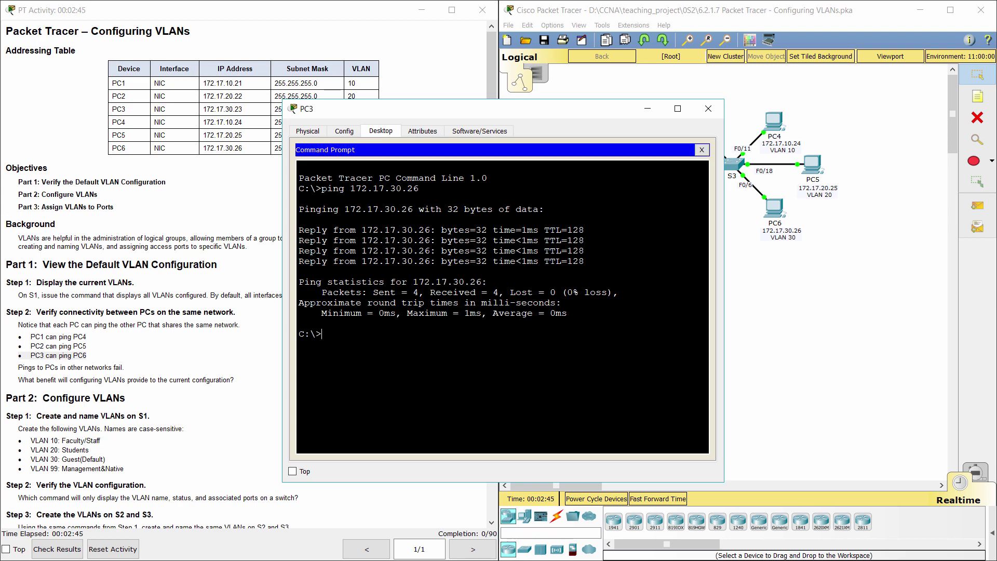
Read the note that cross-network pings should fail, then begin a new ping on PC3
click(158, 354)
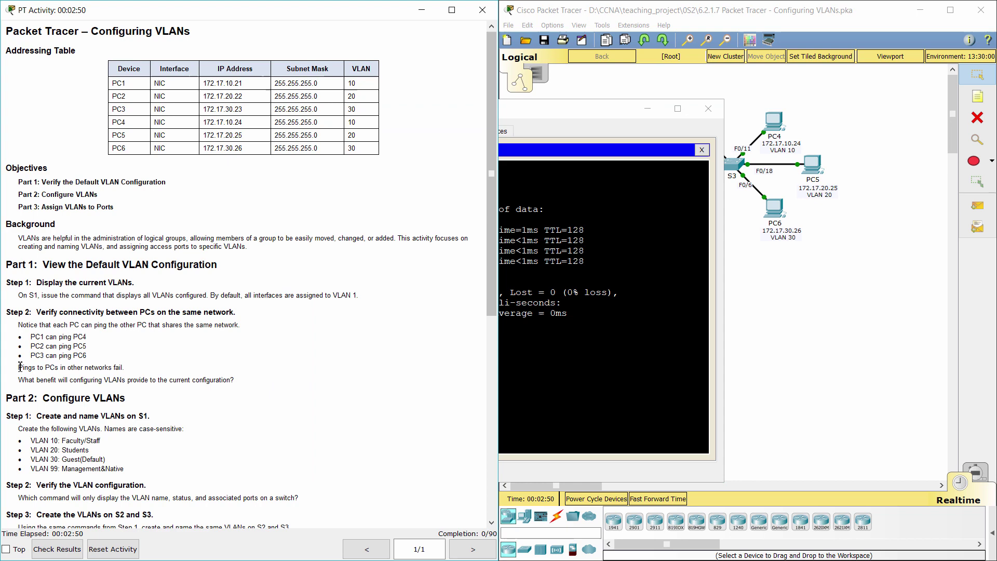
drag(18, 367, 148, 370)
key(alt+Tab)
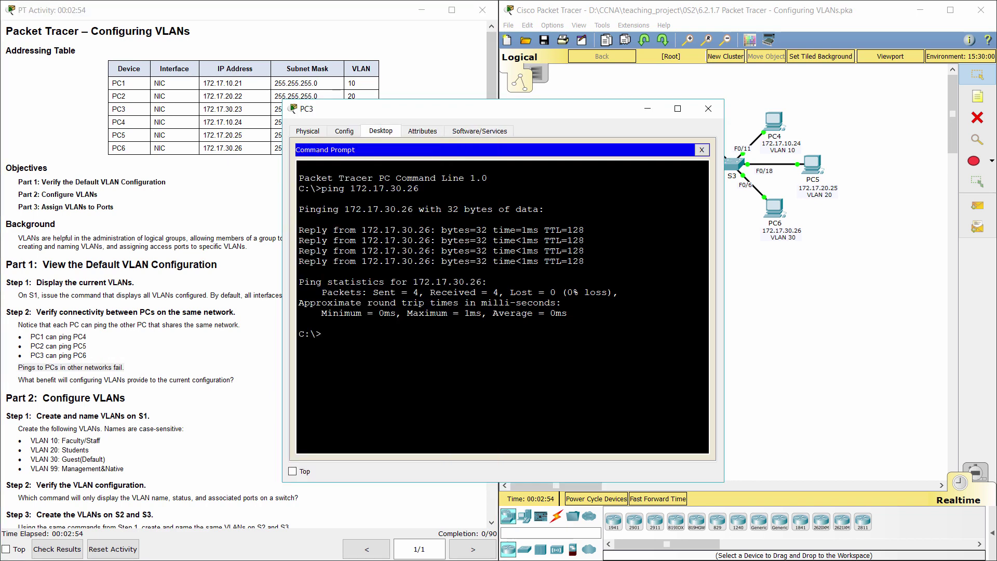
text(ping)
Look up PC5's address in the Addressing Table
click(129, 137)
drag(127, 136, 110, 135)
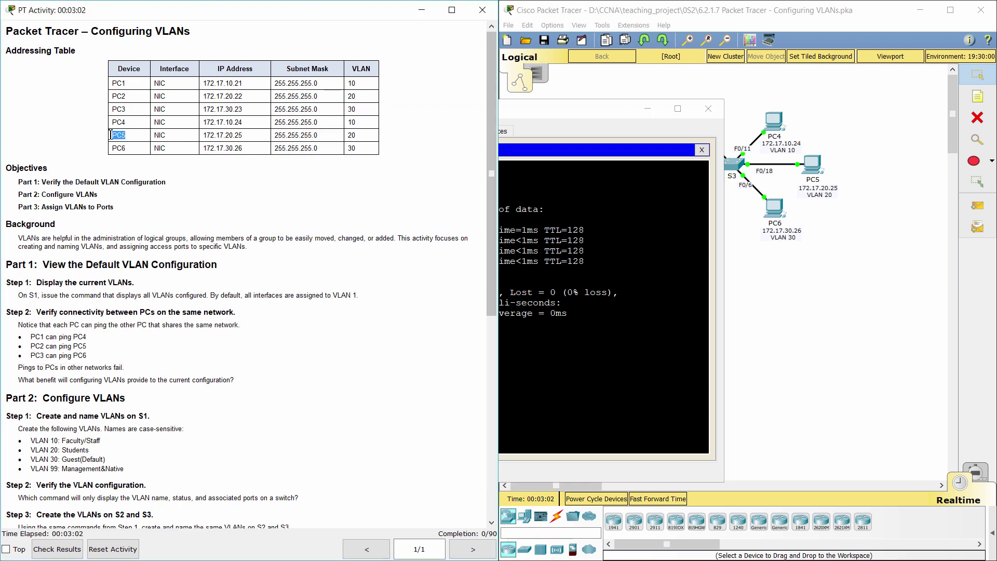
click(115, 139)
drag(112, 139, 252, 136)
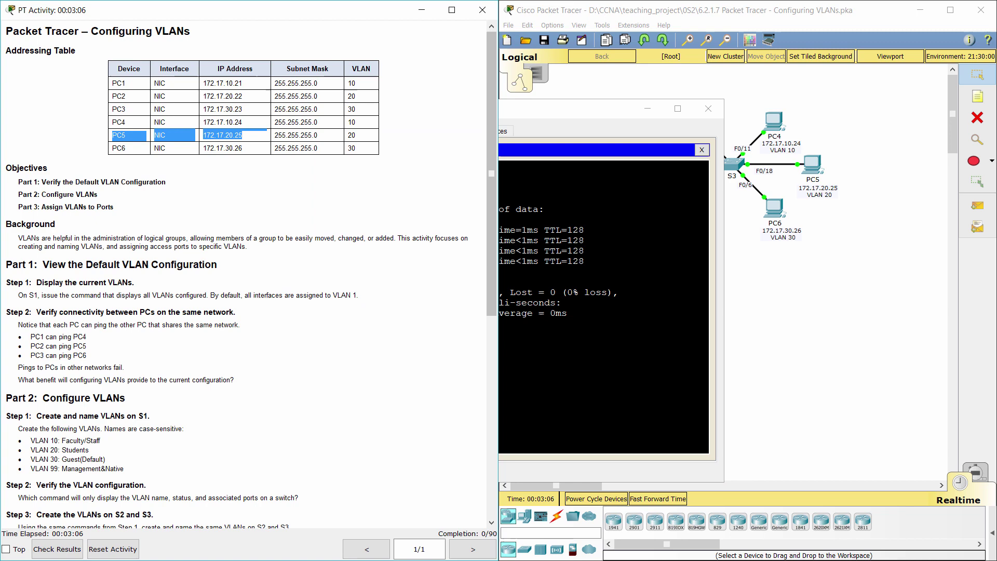
Ping PC5 at 172.17.20.25 from PC3; all four packets are lost
key(alt+Tab)
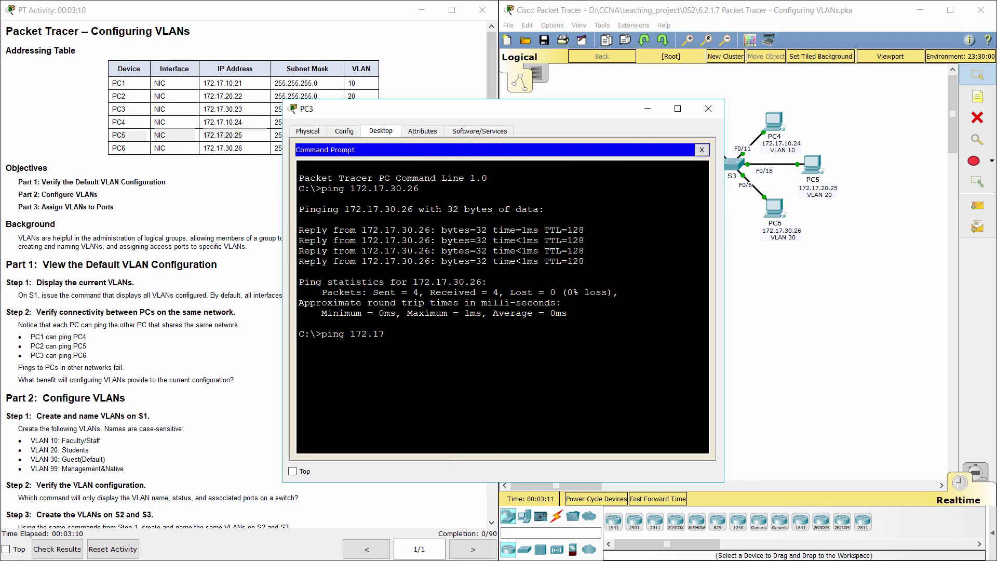
text(172.17.20.25)
key(Return)
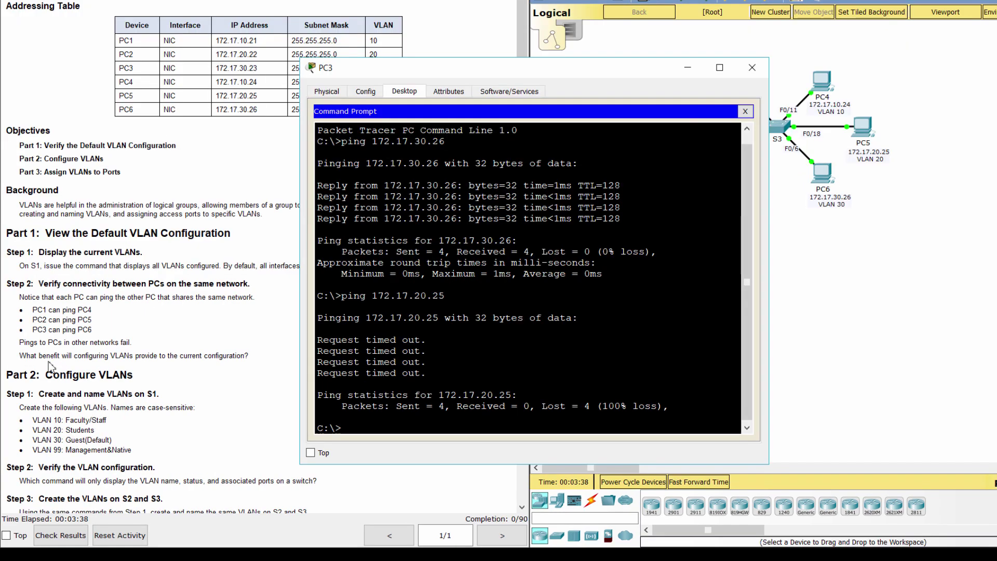
drag(16, 381, 260, 367)
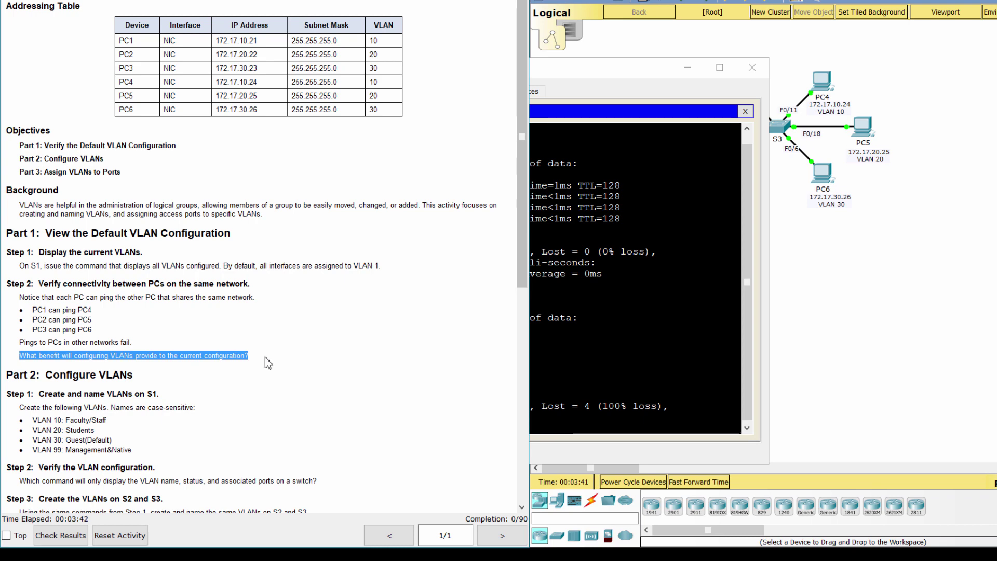
Read Part 2 Step 1, noting the four VLANs to create on S1, then return to the topology
click(264, 365)
drag(5, 374, 150, 374)
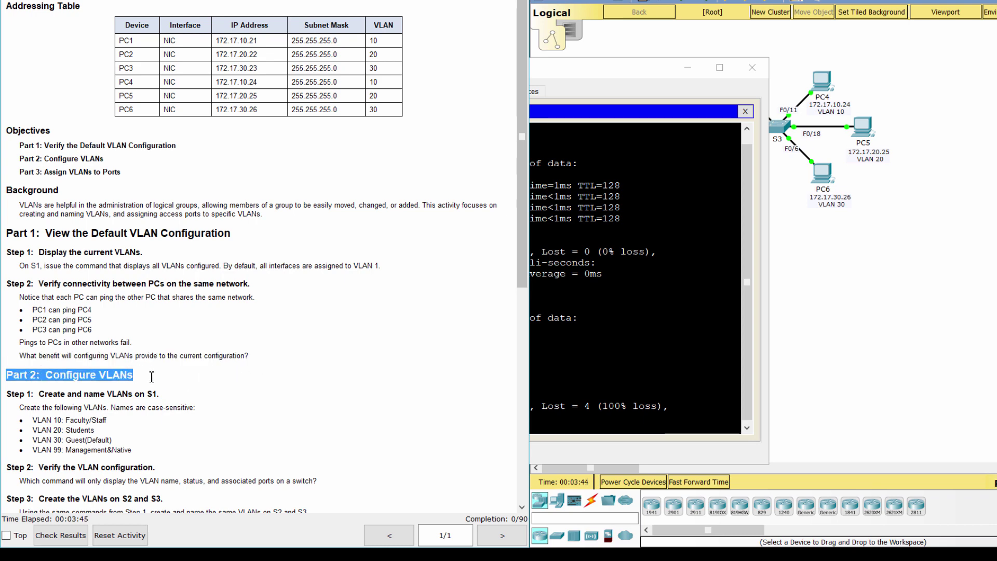
click(161, 375)
scroll(161, 375, down, 5)
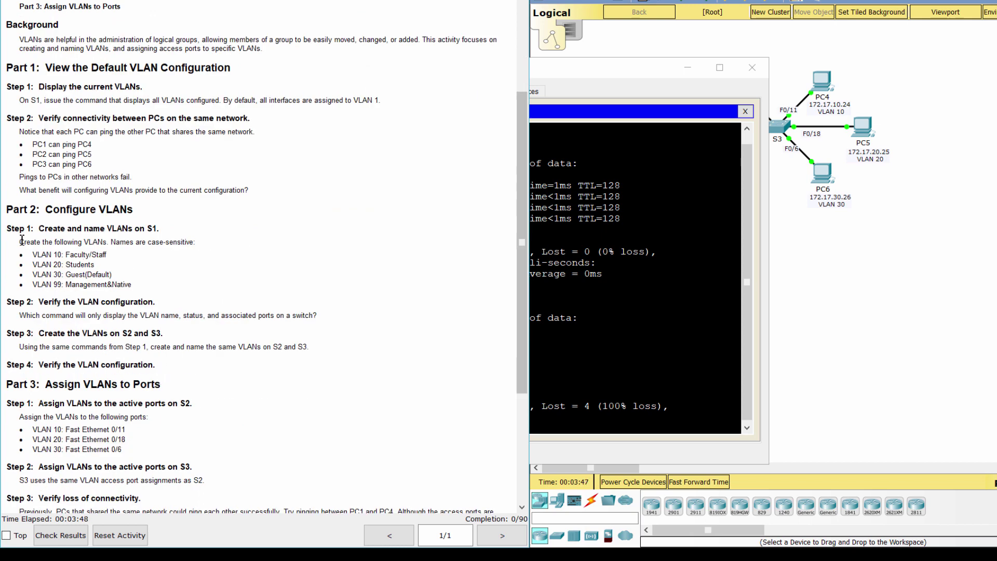
drag(5, 229, 177, 227)
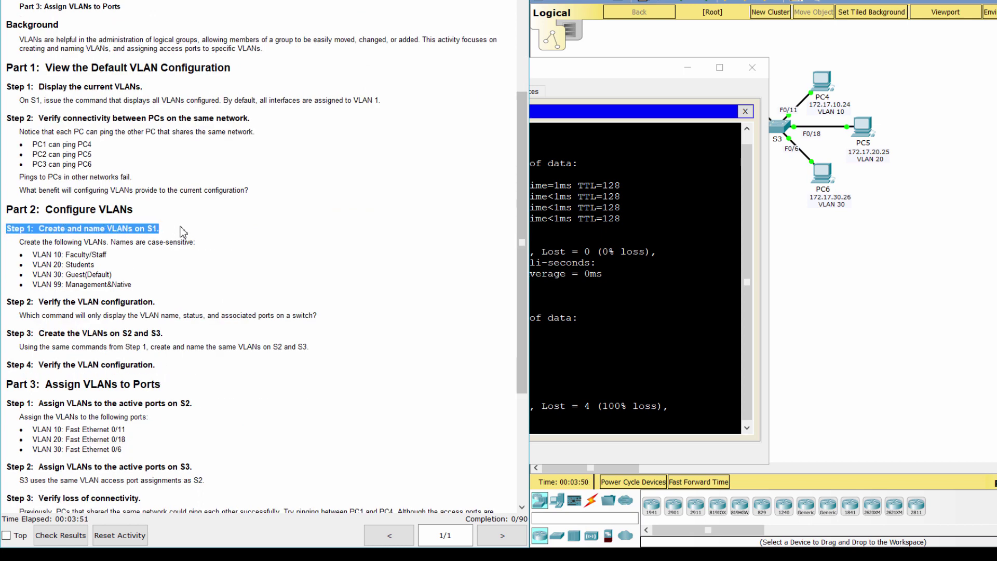
click(102, 244)
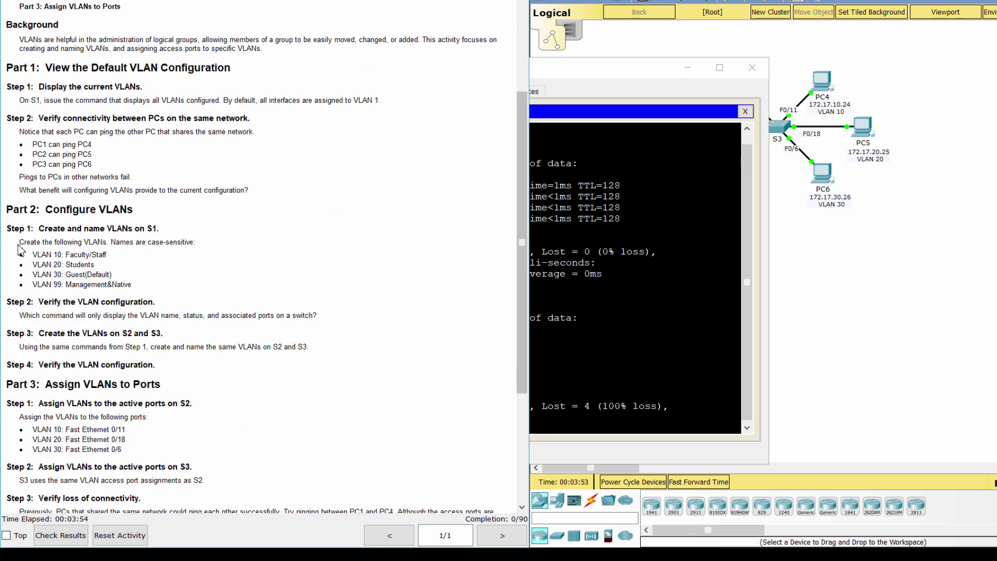
drag(20, 243, 197, 243)
drag(21, 258, 147, 288)
click(886, 285)
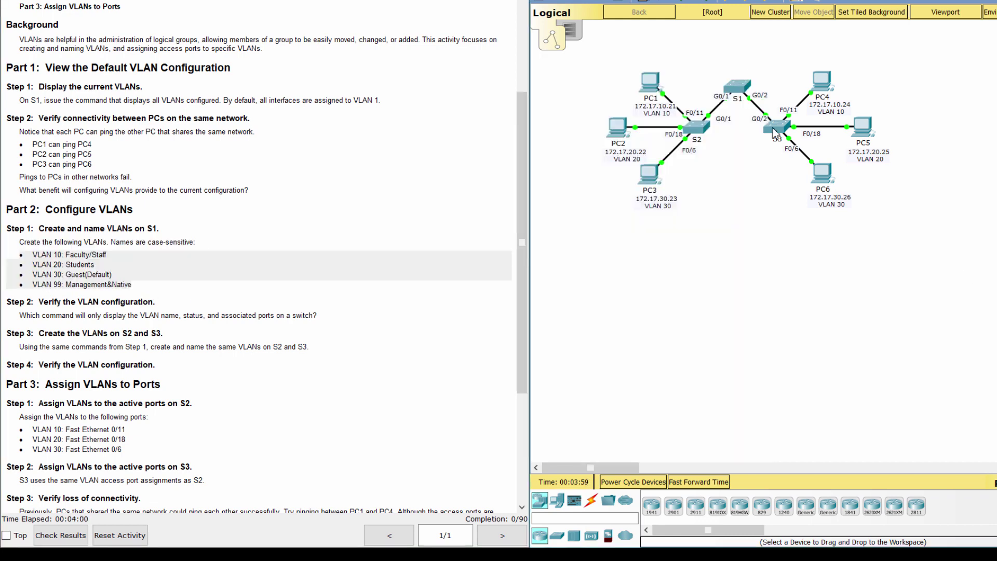
In S1's global config, create VLAN 10 Faculty/Staff and VLAN 20 Students
click(738, 84)
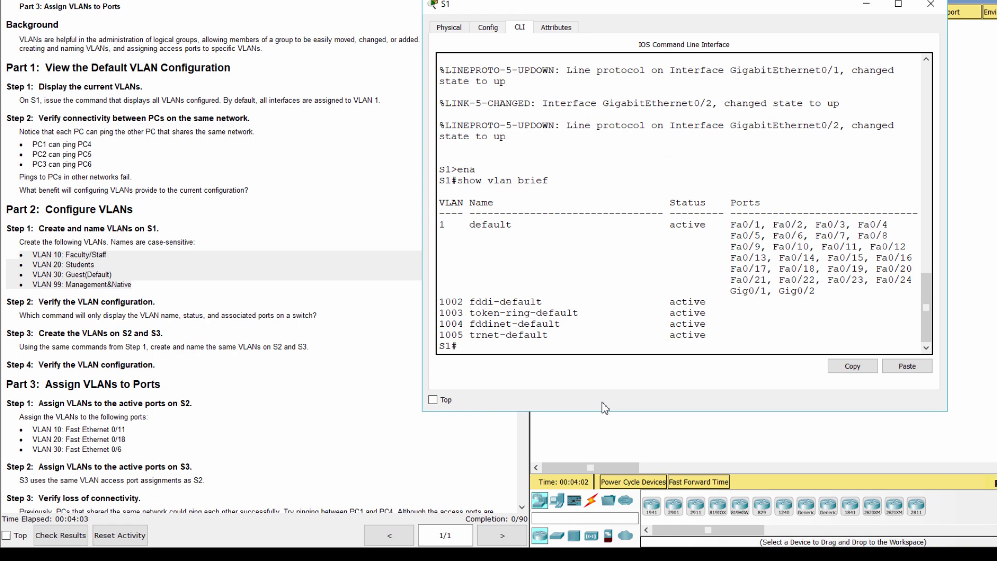
text(conf t)
key(Return)
text(vlan 10)
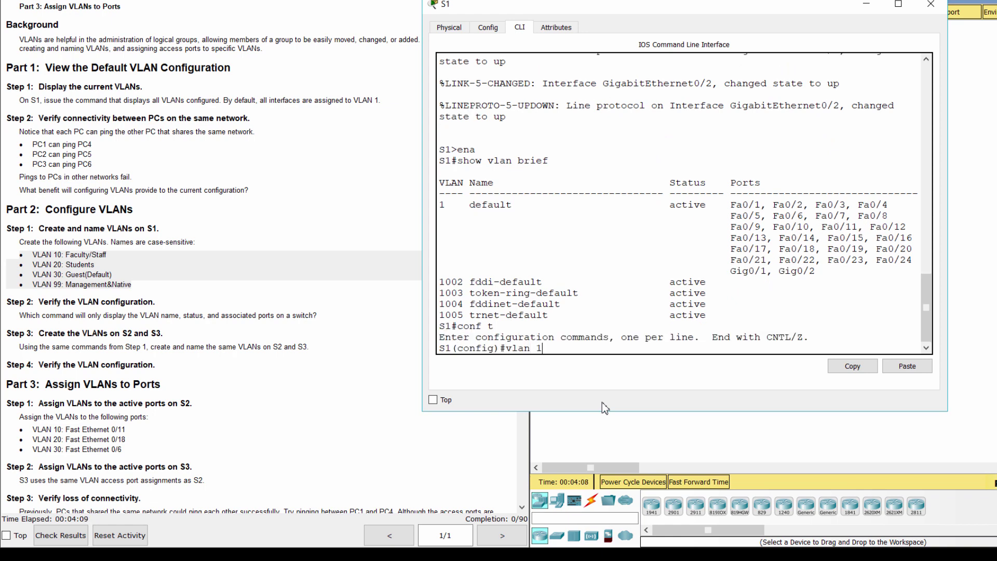
key(Return)
text(name)
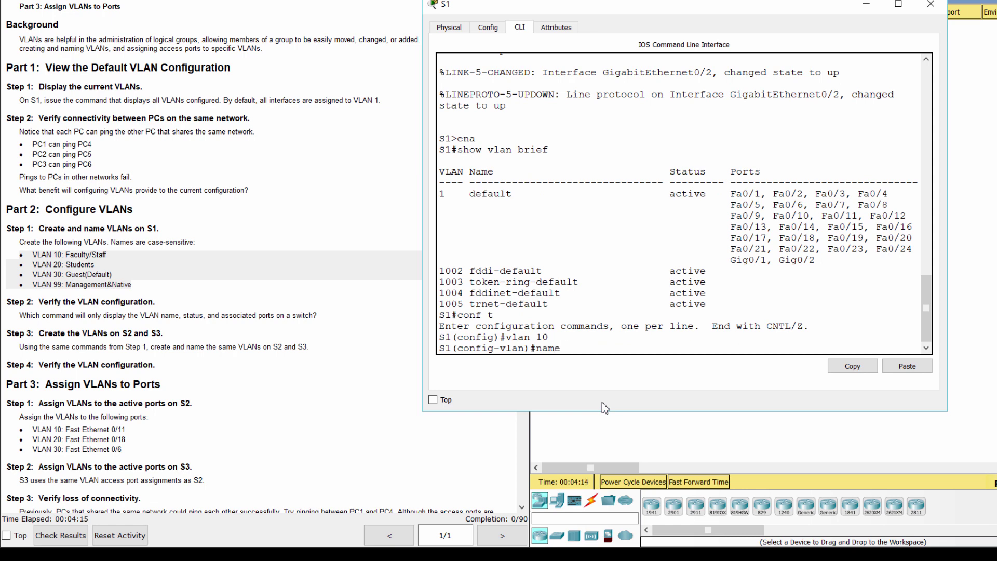
text(Faculty/Staff)
key(Return)
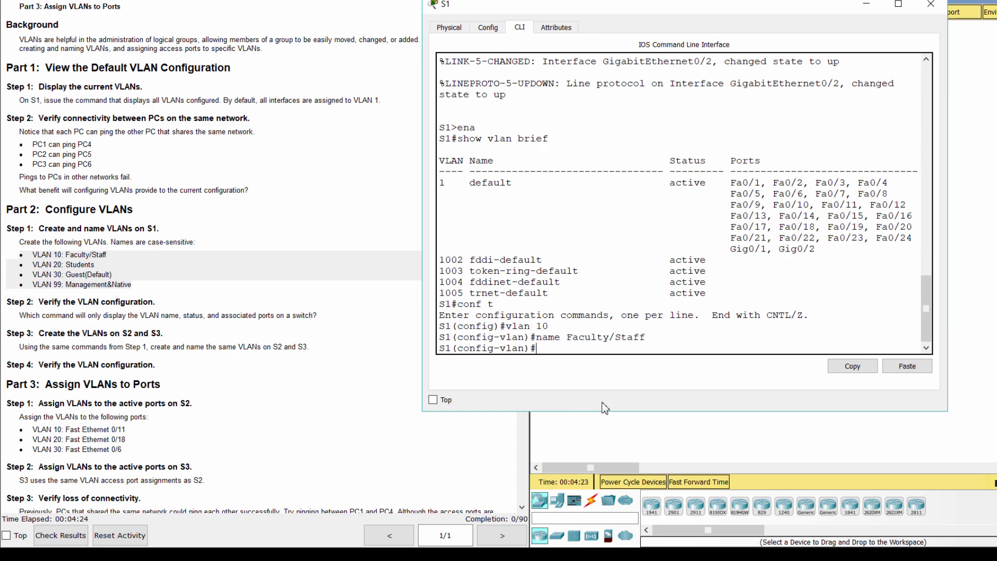
text(vlan 20)
key(Return)
text(name)
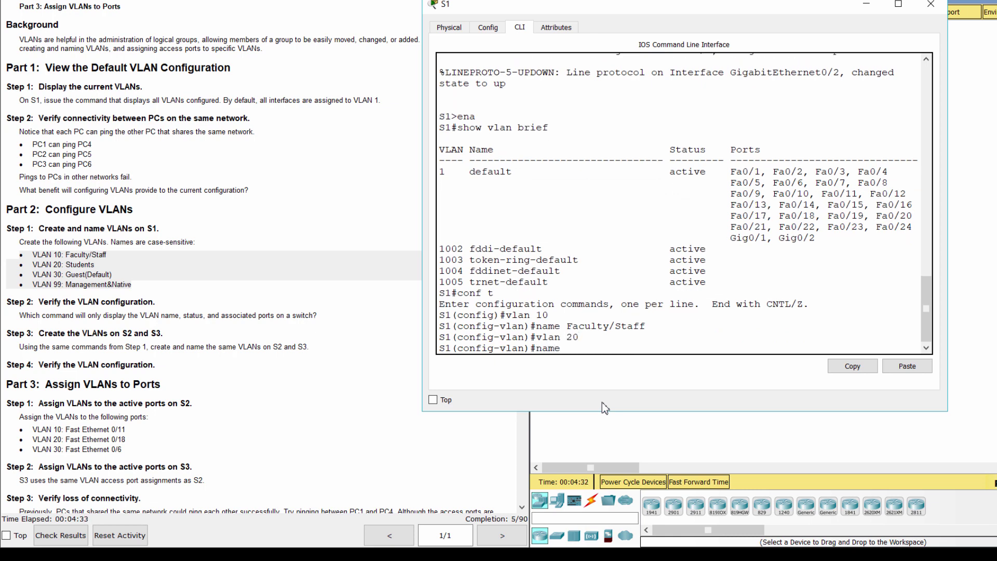
text( Students)
key(Return)
Create VLAN 30 Guest(Default) and VLAN 99 Management&Native on S1, then read the verification step
text(vlan 30)
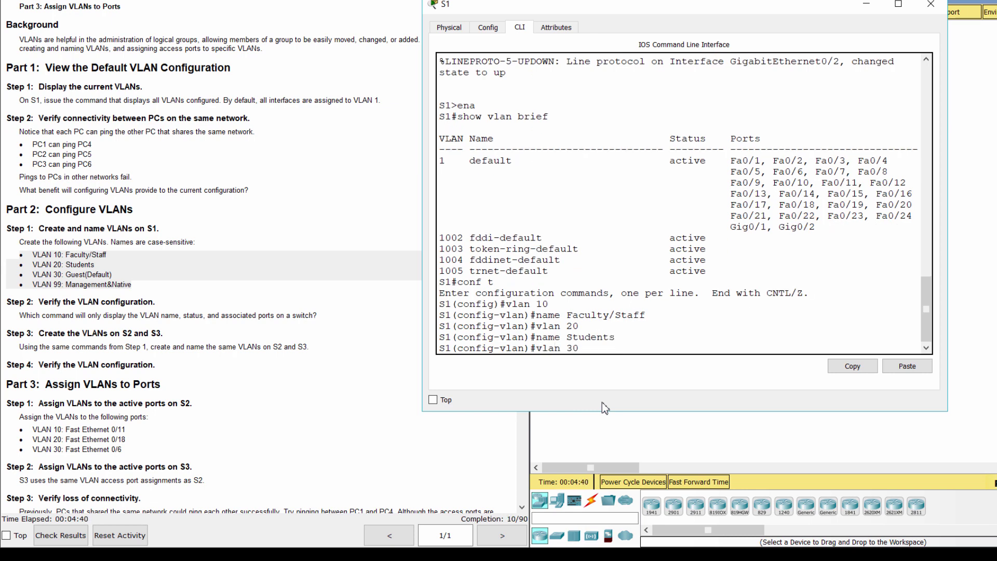
key(Return)
text(na)
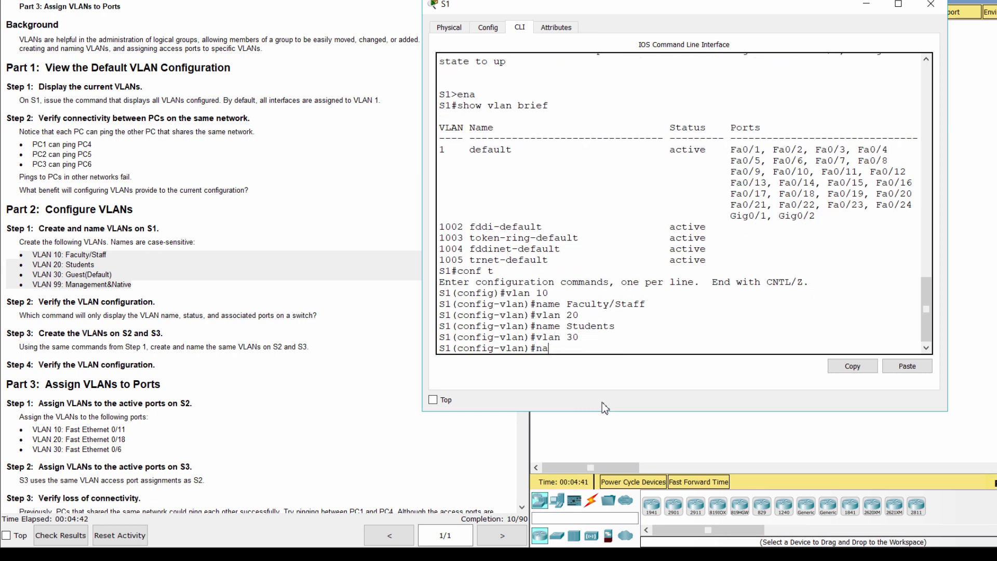
text(me Guest(Default)
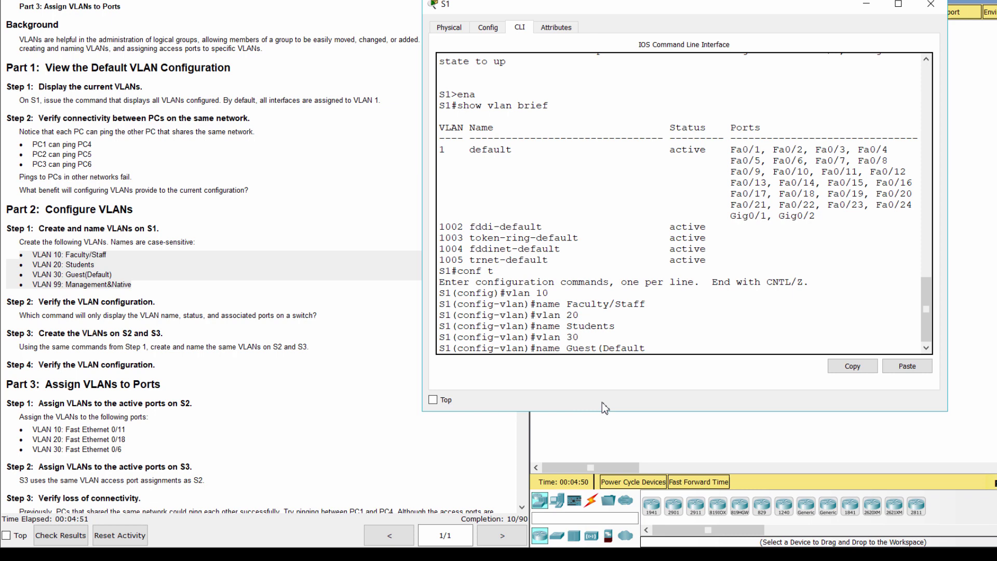
text())
key(Return)
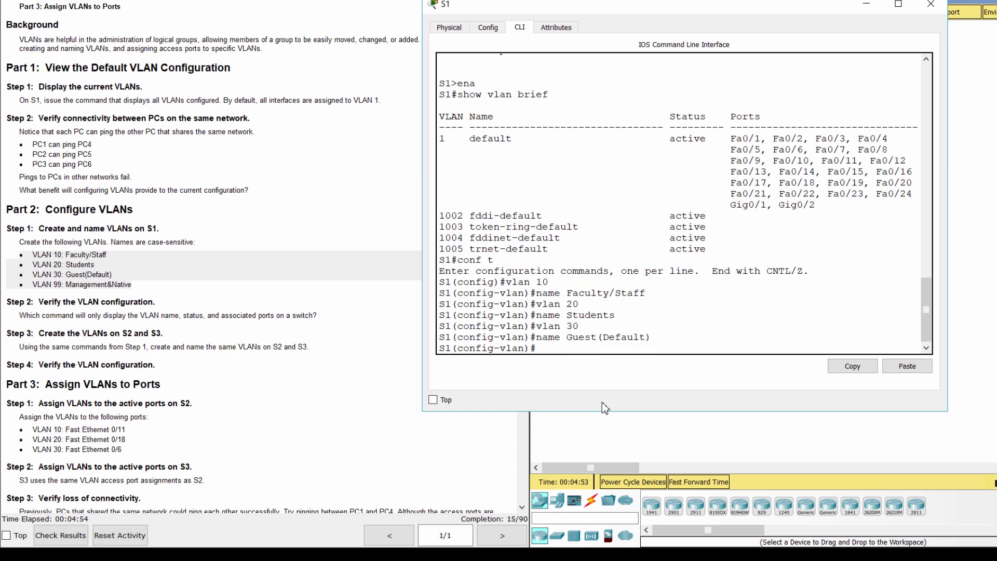
text(vlan 99)
key(Return)
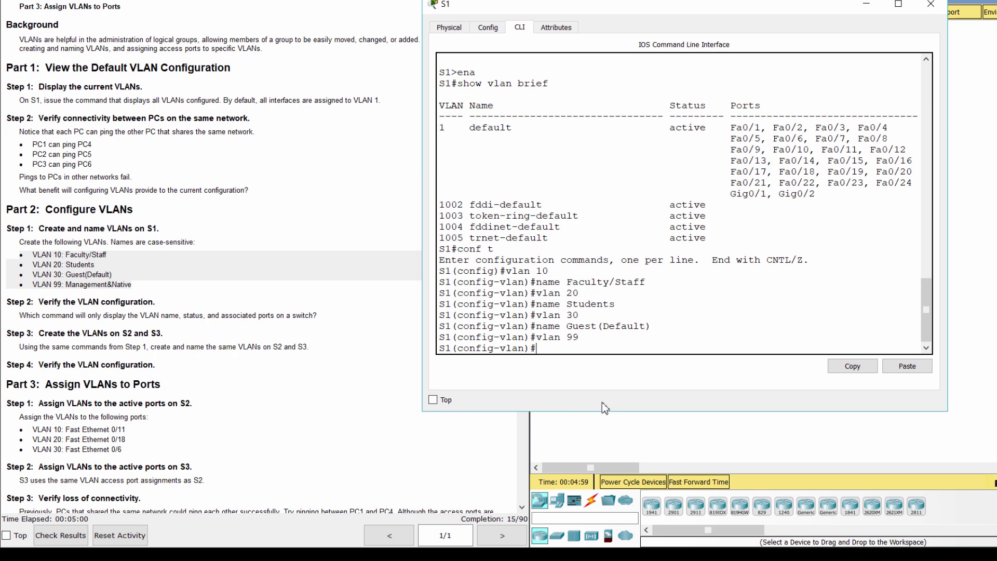
text(name Management&)
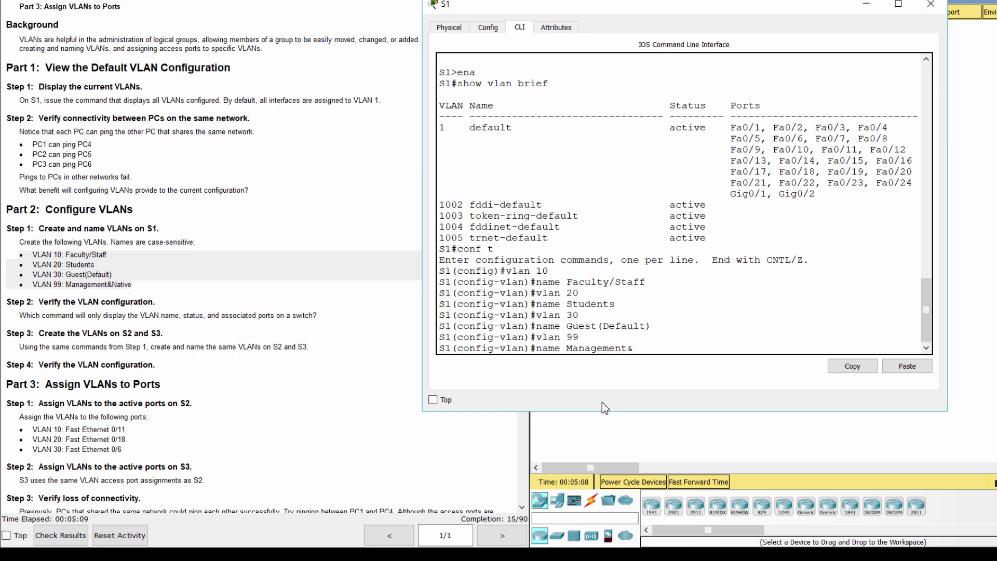
text(Native)
key(Return)
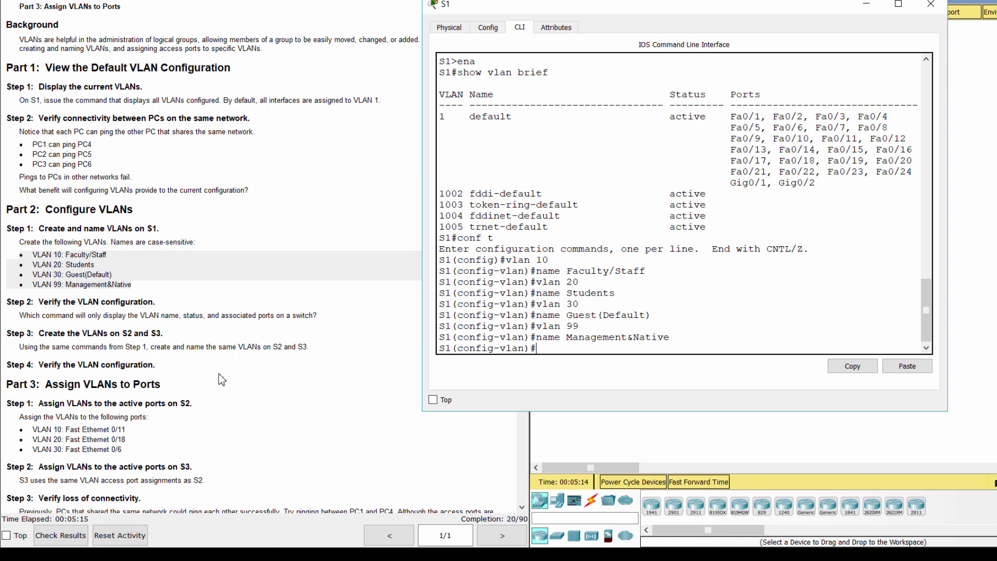
drag(7, 302, 169, 300)
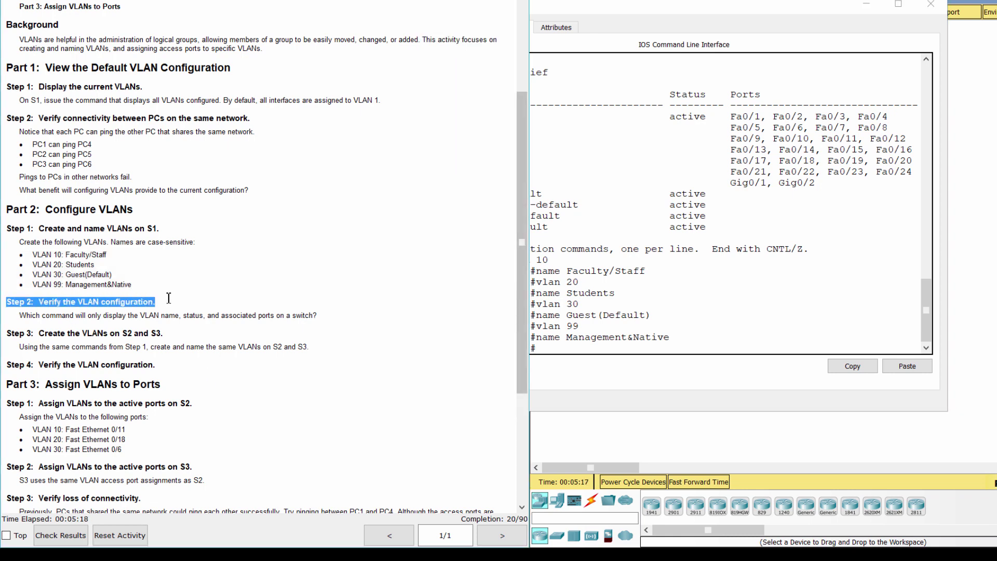
drag(19, 315, 352, 310)
Run do show vlan brief on S1 and check the new VLAN 10, 20, 30 and 99 rows
click(605, 351)
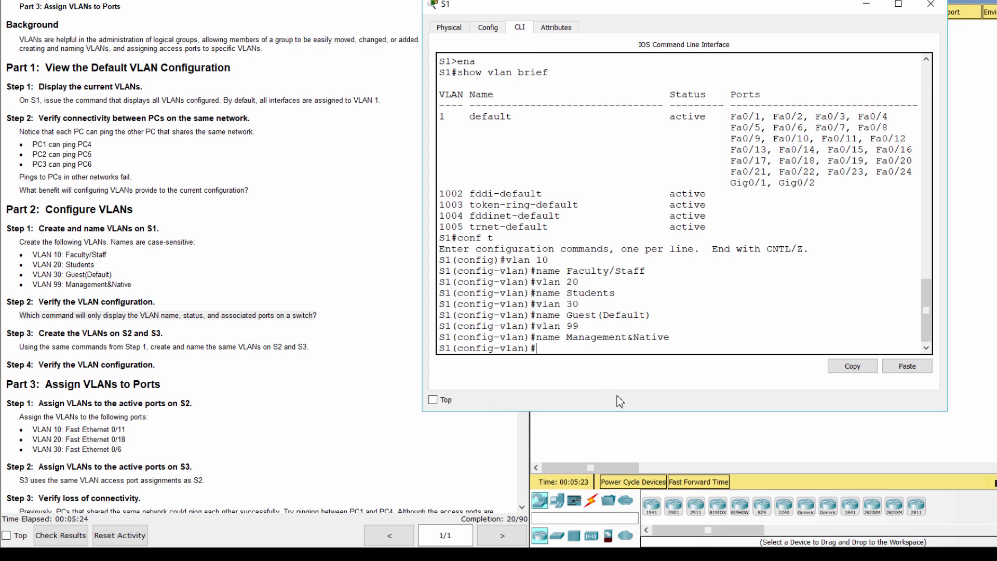
text(do show vlan brief)
key(Return)
drag(441, 172, 837, 254)
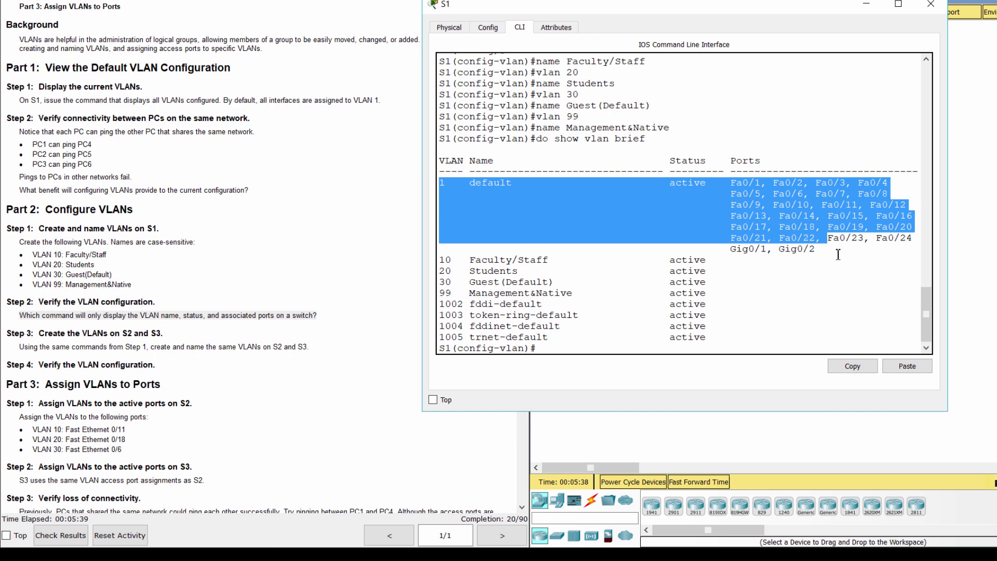
click(441, 247)
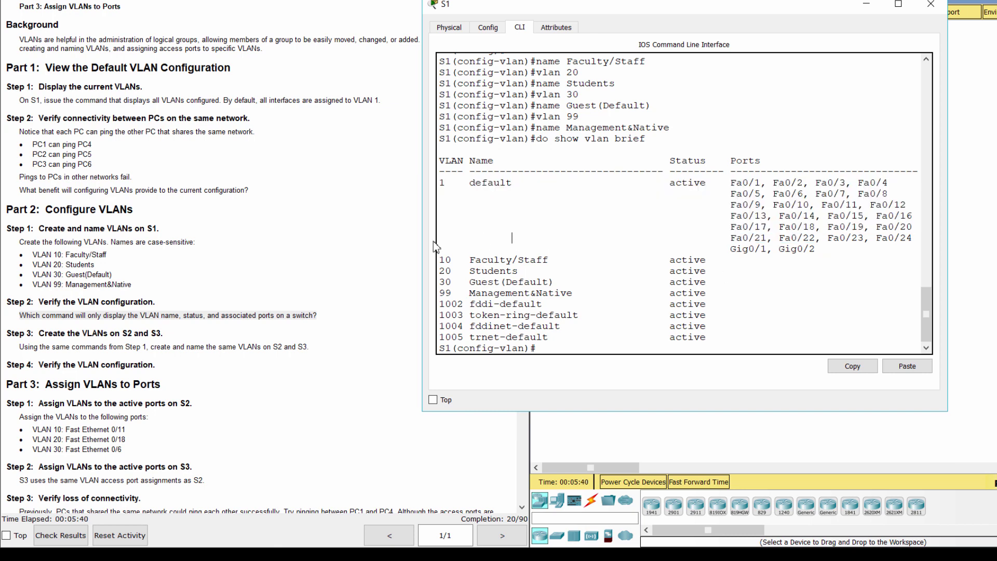
drag(448, 264, 576, 262)
click(444, 268)
drag(443, 268, 713, 283)
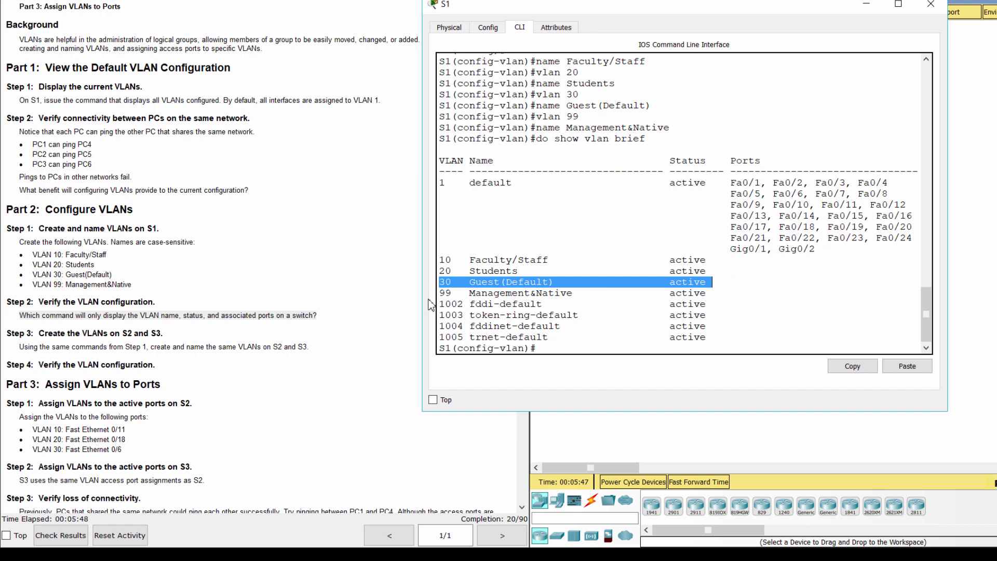
drag(439, 292, 713, 294)
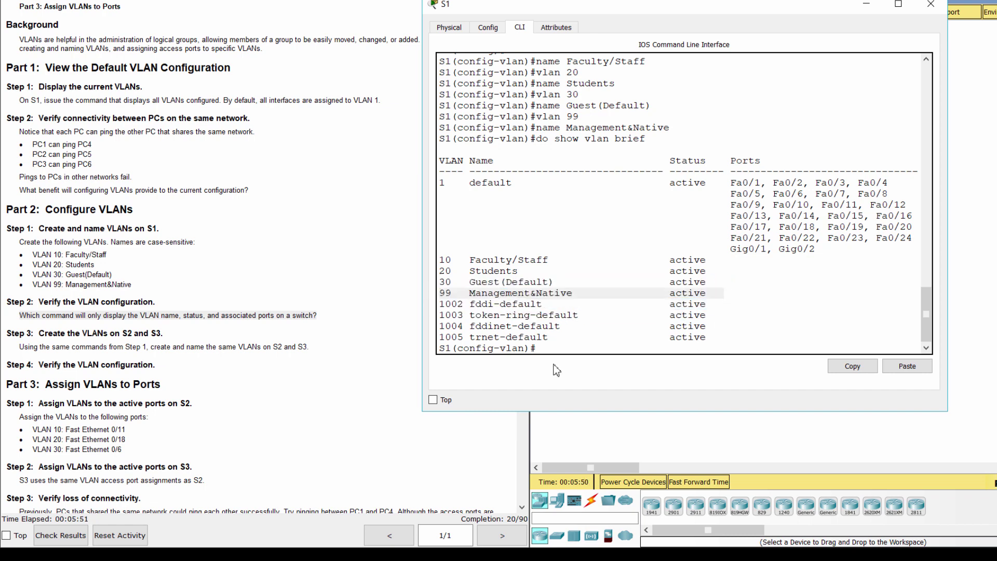
Read Step 3, which repeats the VLAN setup on S2 and S3
click(265, 337)
drag(7, 333, 171, 333)
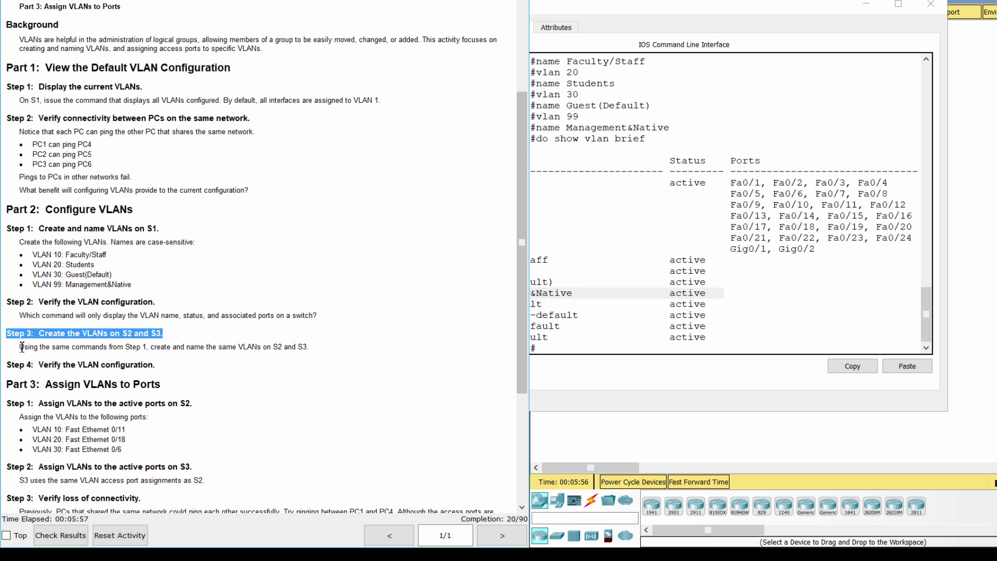
drag(22, 347, 321, 347)
On S2's CLI, enter ena and conf t, then create VLAN 10 named Faculty/Staff
click(867, 7)
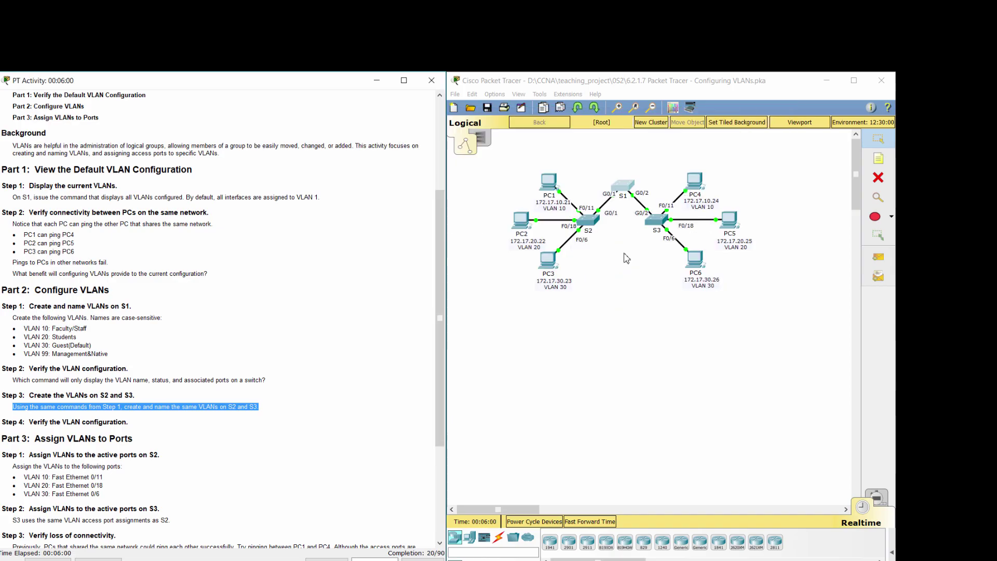
click(591, 221)
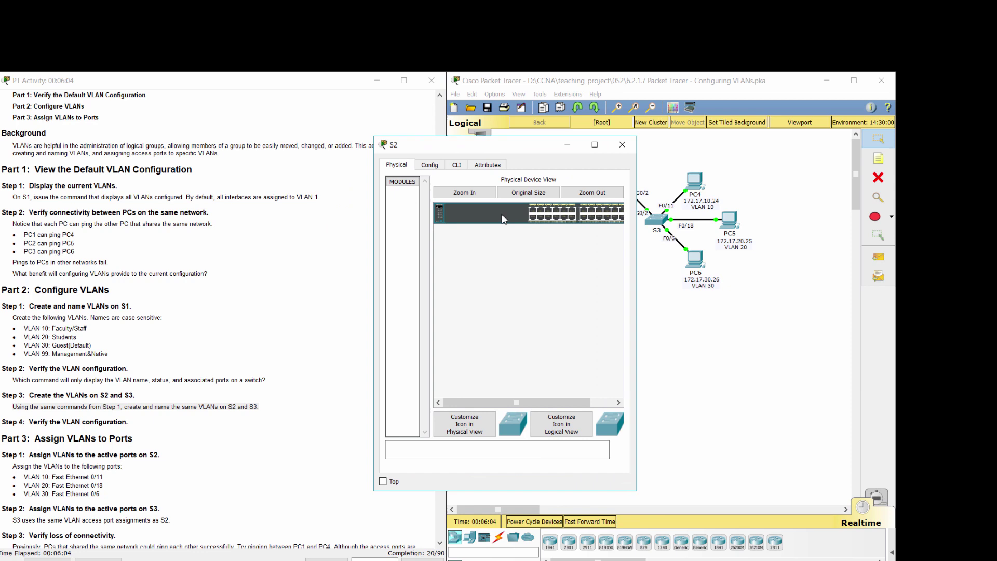
click(456, 165)
drag(703, 486, 753, 483)
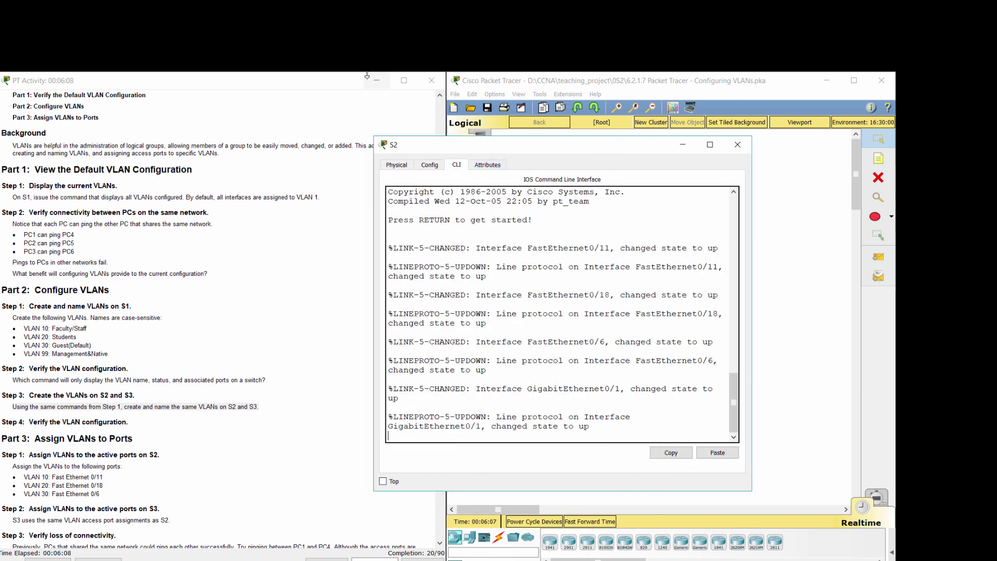
key(Return)
text(ena)
key(Return)
text(conf t)
key(Return)
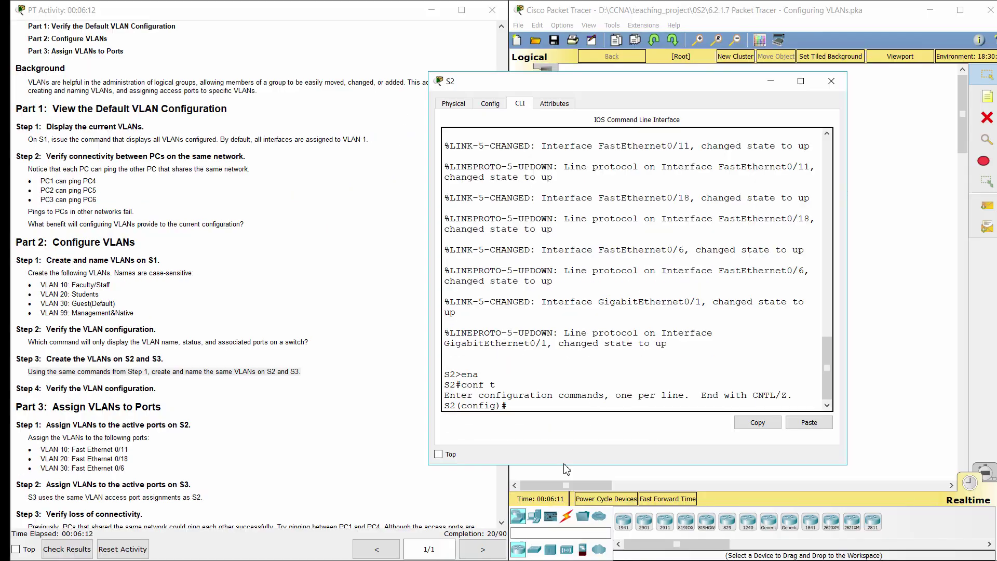
text(vlan 10)
key(Return)
text(name)
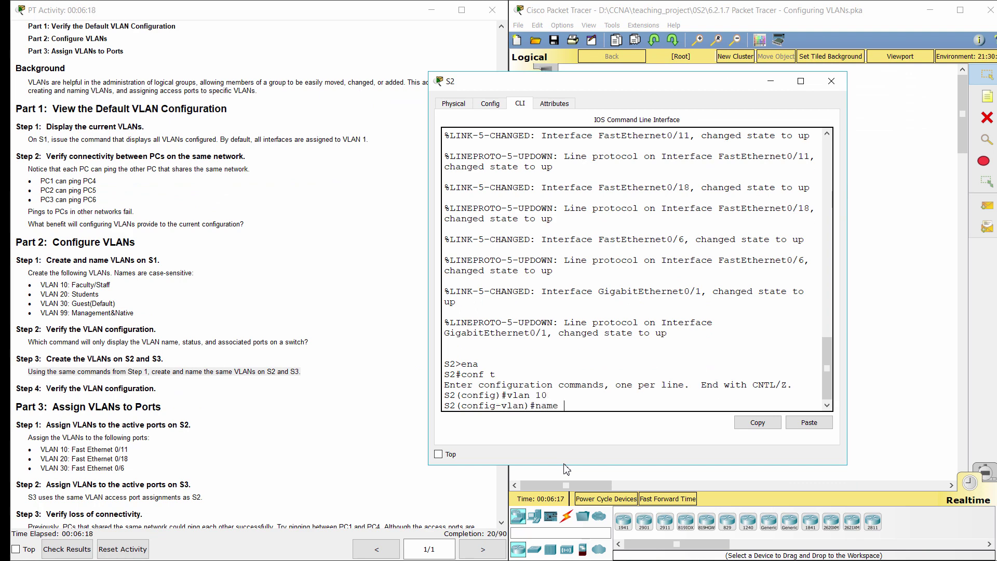
text( Faculty/Staff)
key(Return)
Create VLANs 20 Students, 30 Guest(Default) and 99 Management&Native on S2
text(vlan)#vlan)
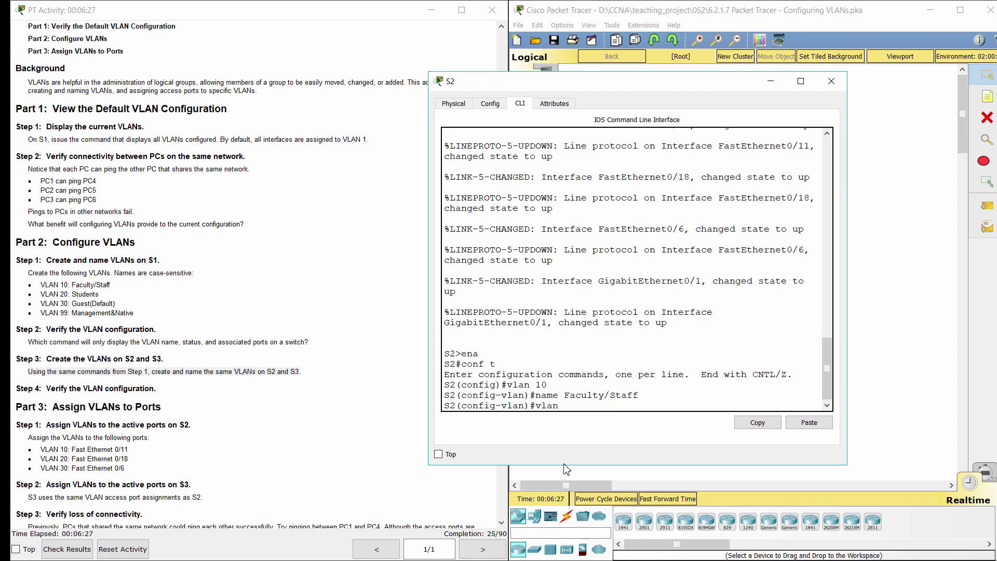
text( 20)
key(Return)
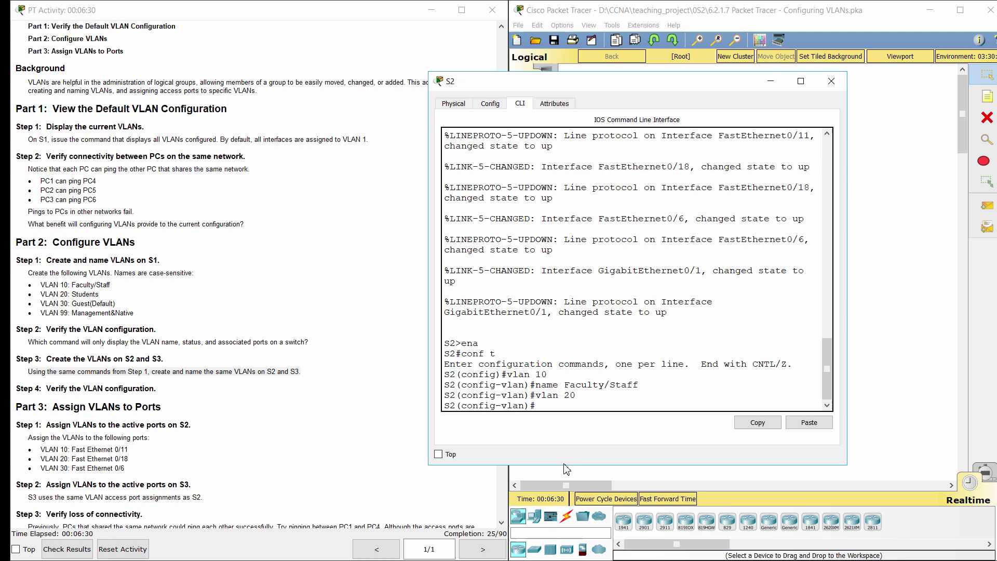
text(name Students)
key(Return)
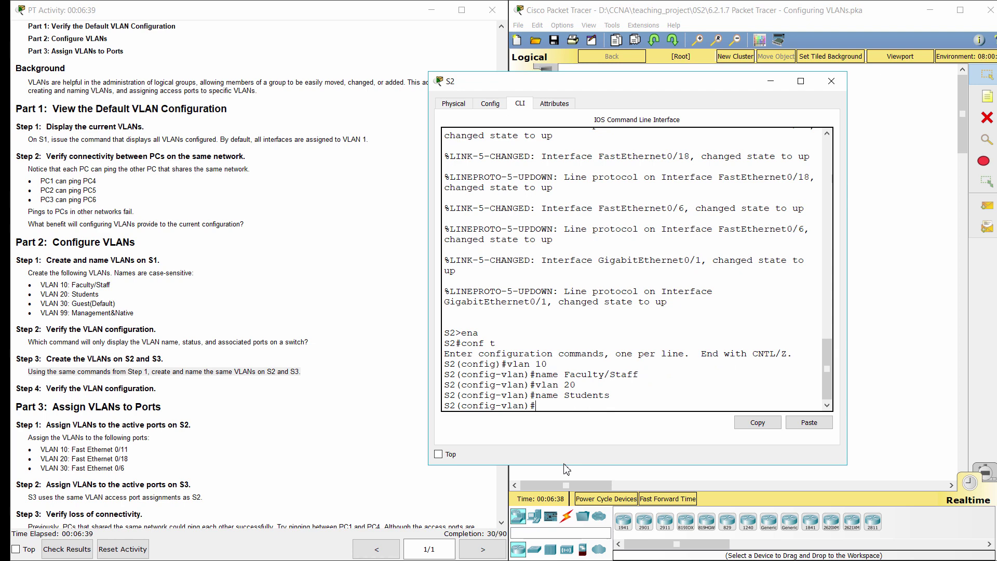
text(vlan 30)
key(Return)
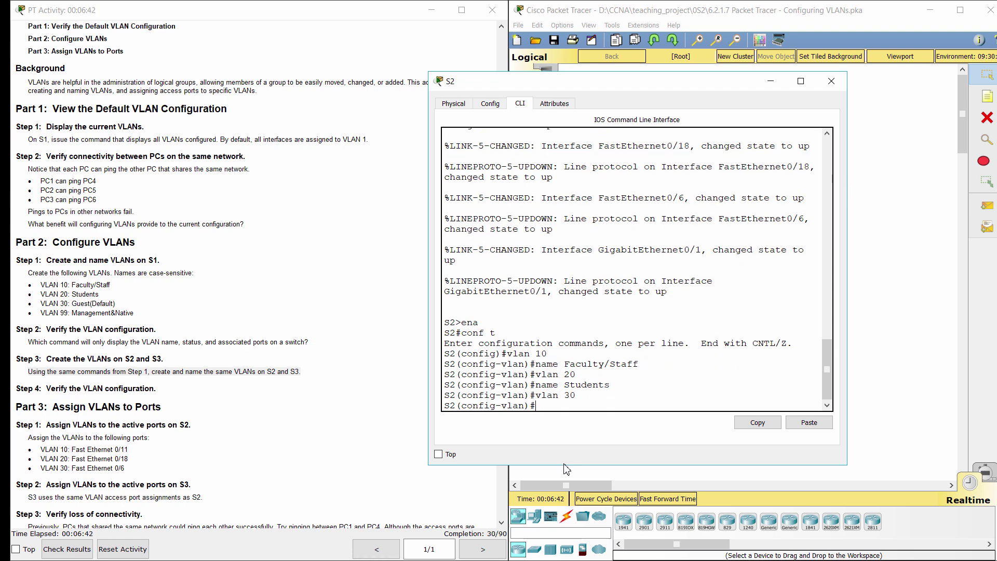
text(name )
text(Guest(Defau)
text(lt)
text())
key(Return)
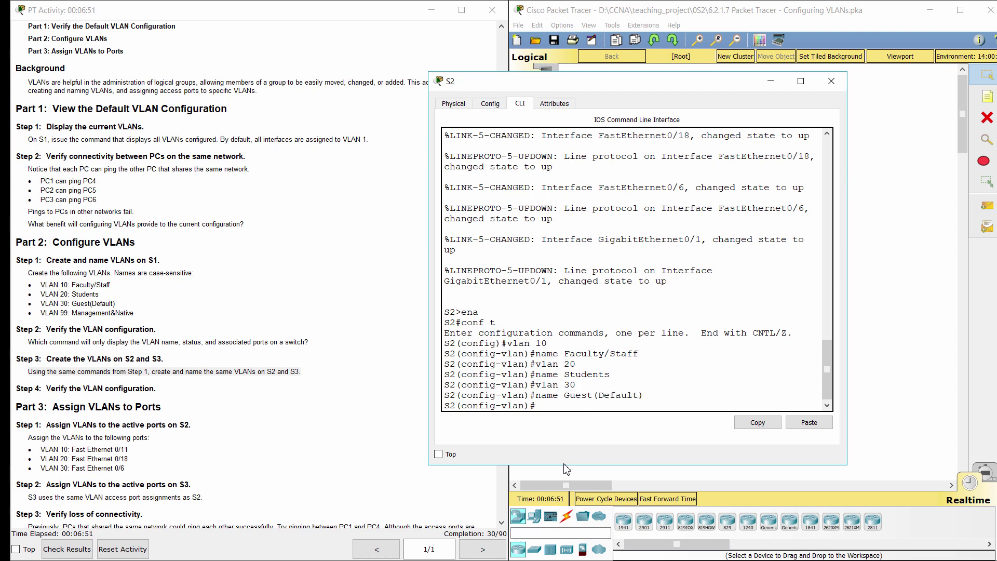
text(vlan 99)
key(Return)
text(name Mana)
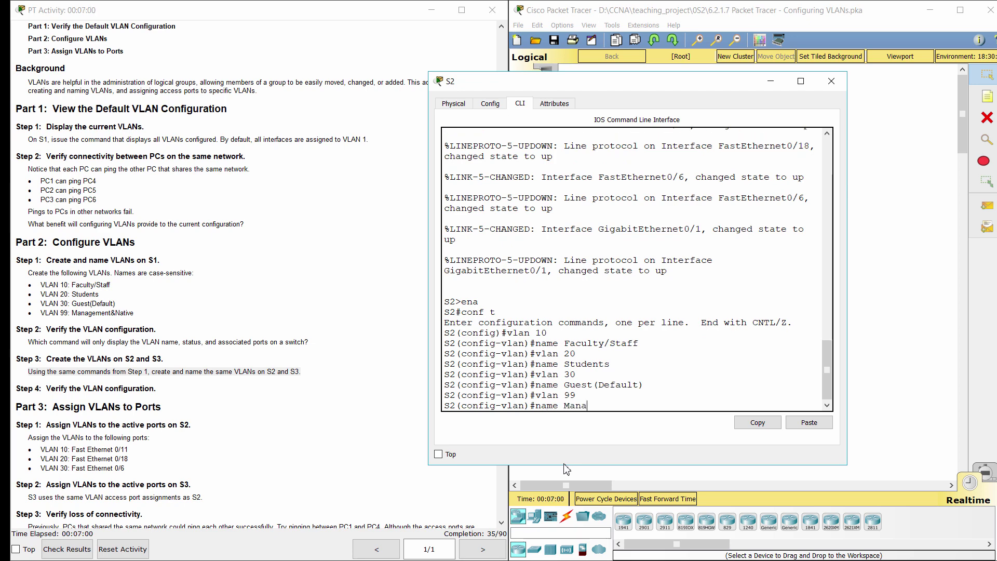
text(gement&Native)
key(Return)
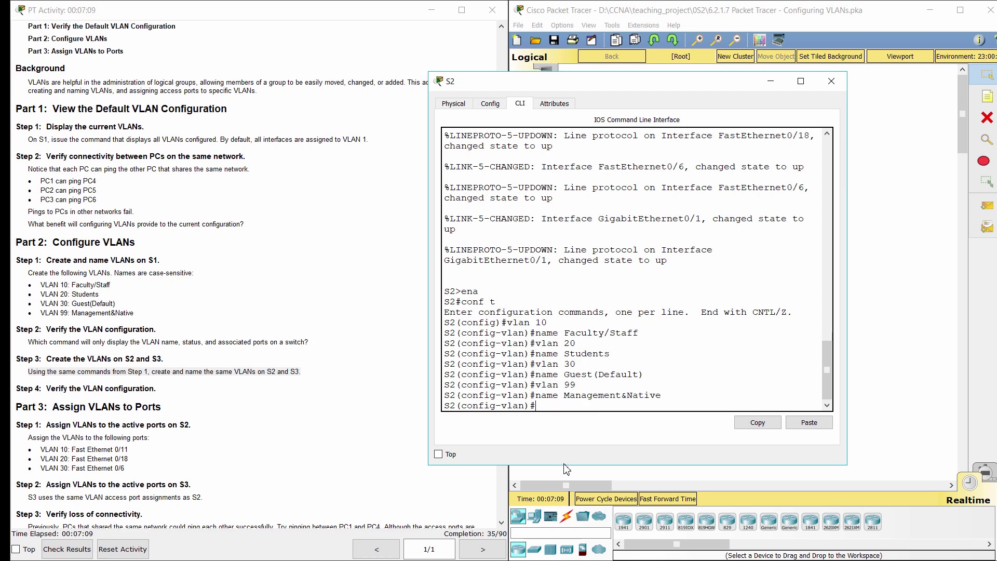
Close S2, open S3's CLI in an enlarged window, and enter global configuration mode
click(821, 81)
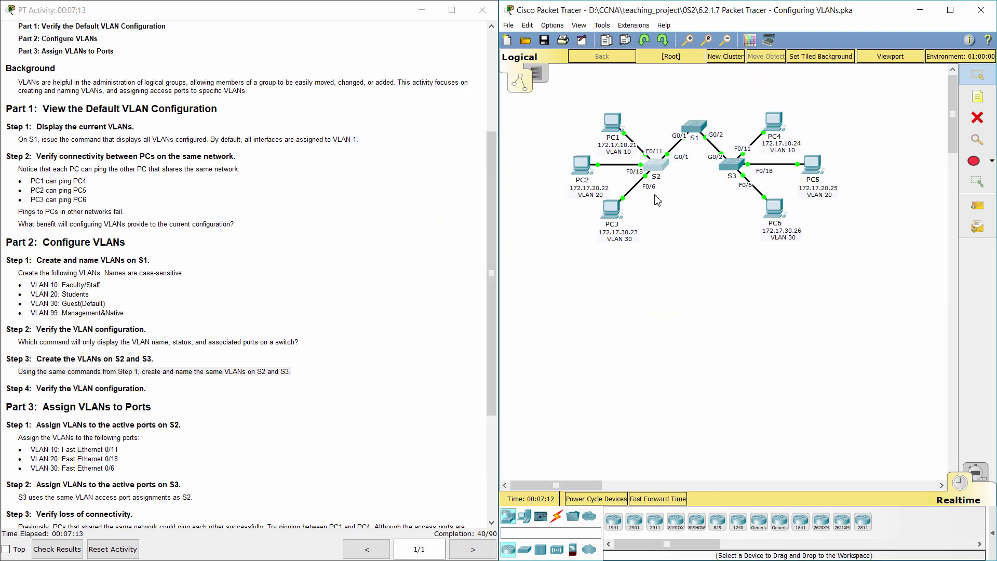
click(731, 165)
drag(457, 116, 510, 96)
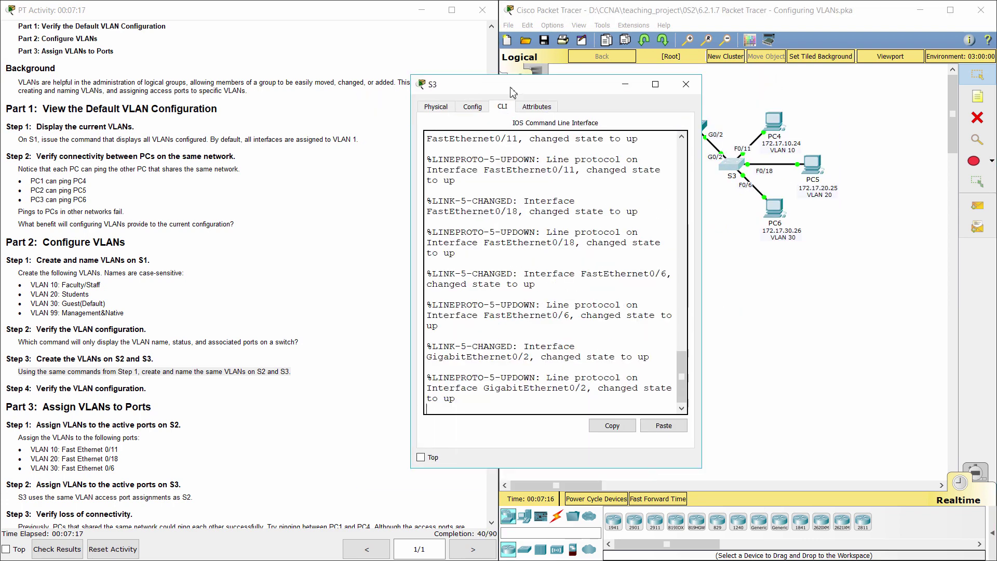
drag(701, 467, 856, 455)
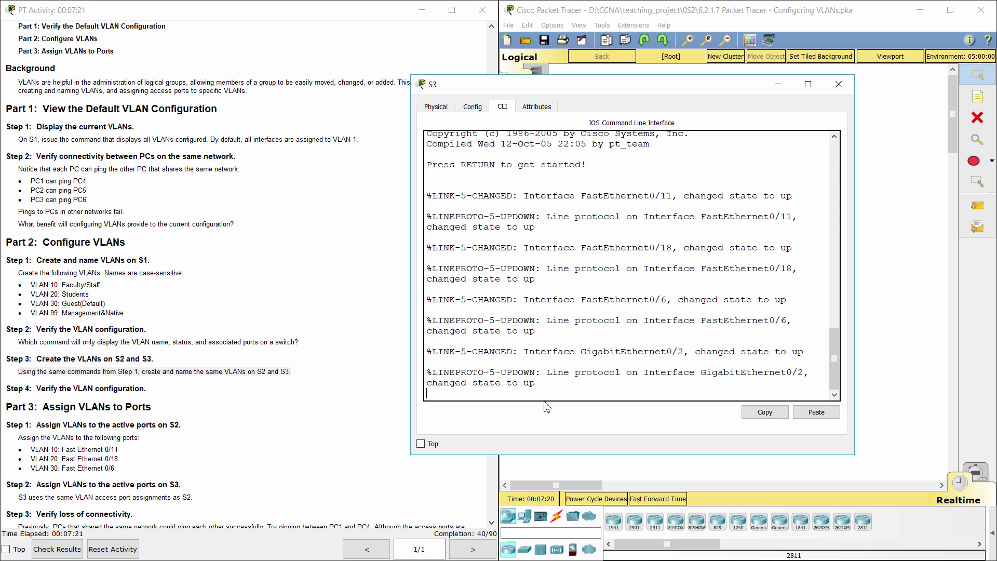
key(Return)
text(ena)
key(Return)
text(conf t)
key(Return)
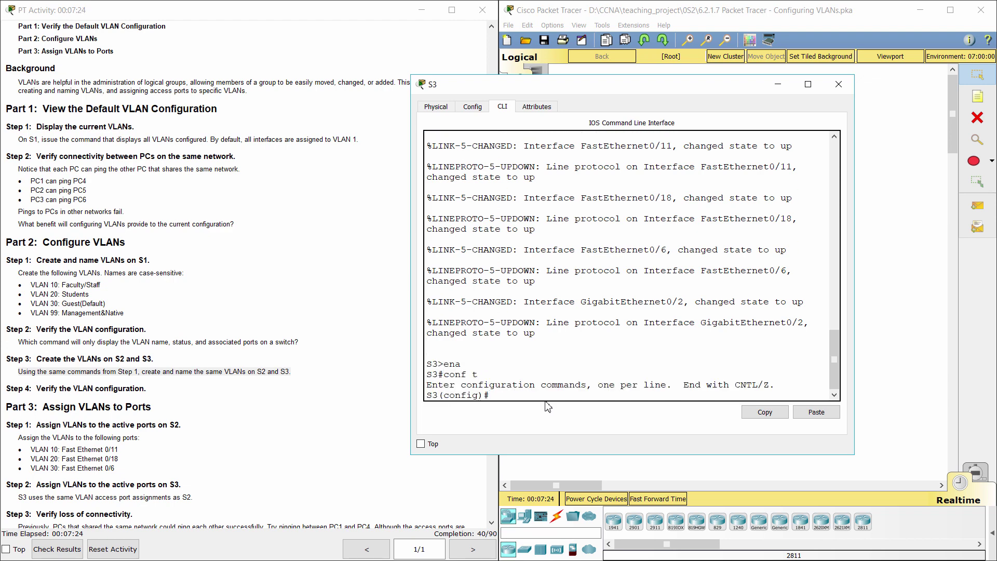
Create VLAN 10 named Faculty/Staff and VLAN 20 named Students on S3
text(vlan 10)
key(Return)
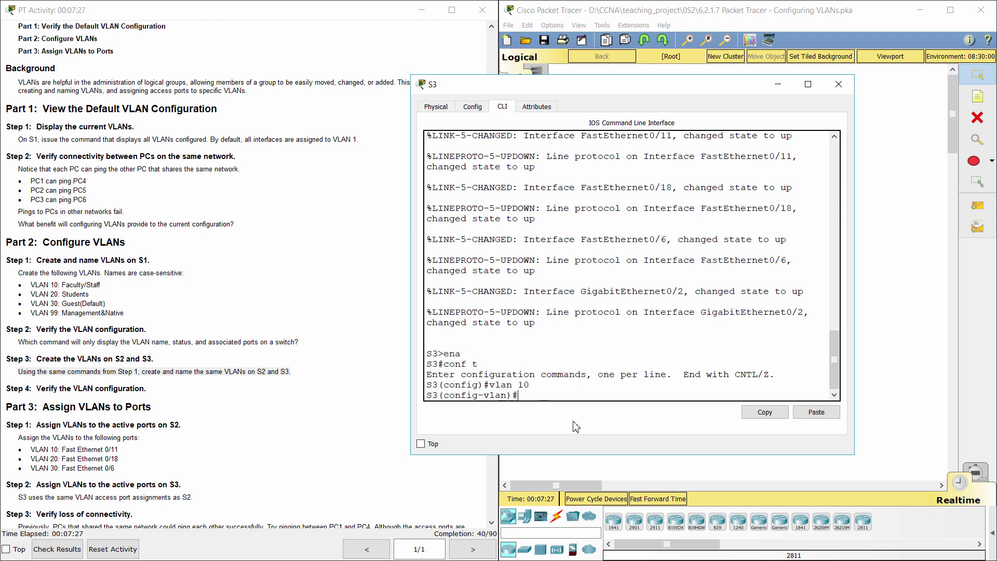
text(name Faculty/Staff)
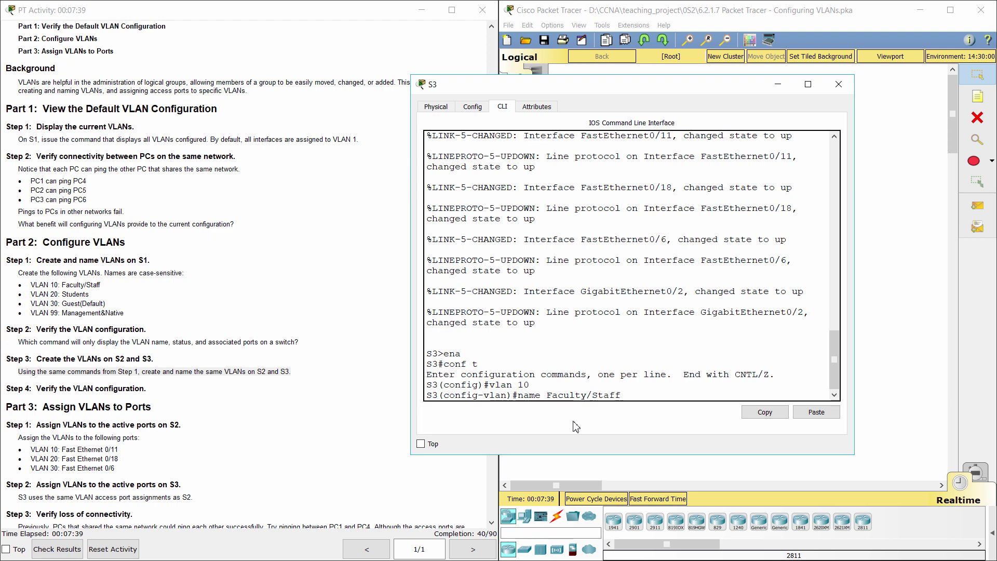
key(Return)
text(vlan 20)
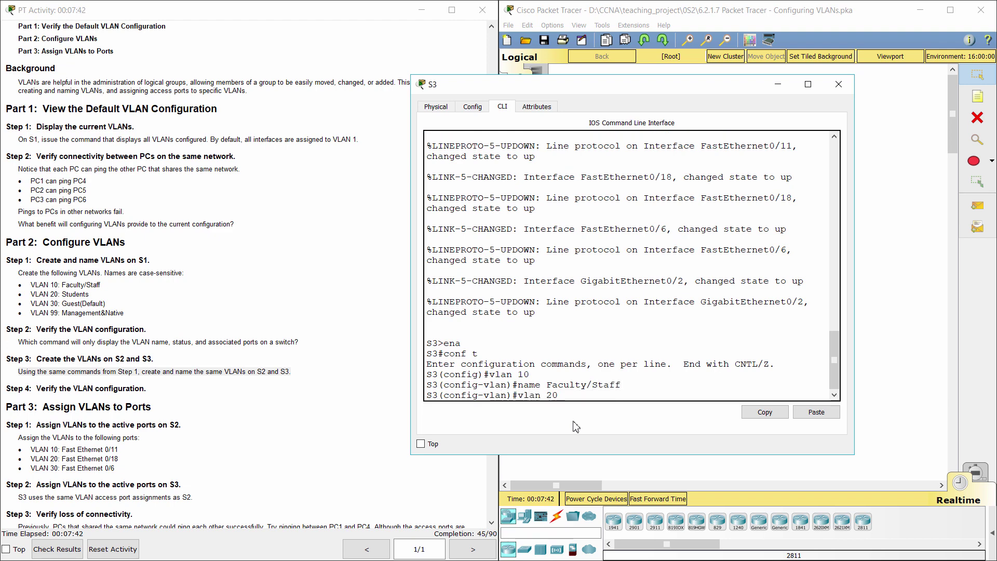
key(Return)
text(name S)
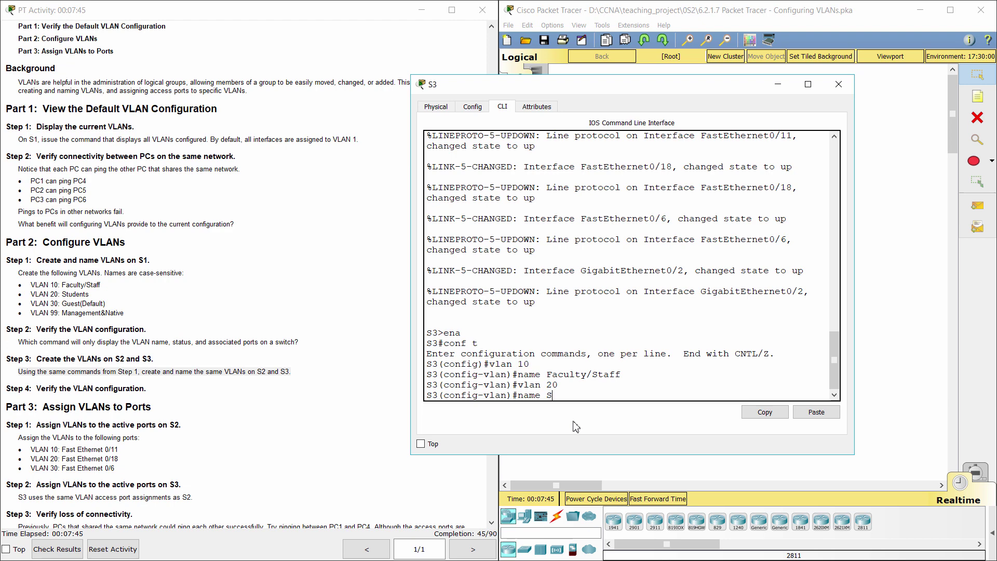
text(tudents)
key(Return)
Create VLAN 30 named Guest(Default) and VLAN 99 named Management&Native on S3
text(vlan 30)
key(Return)
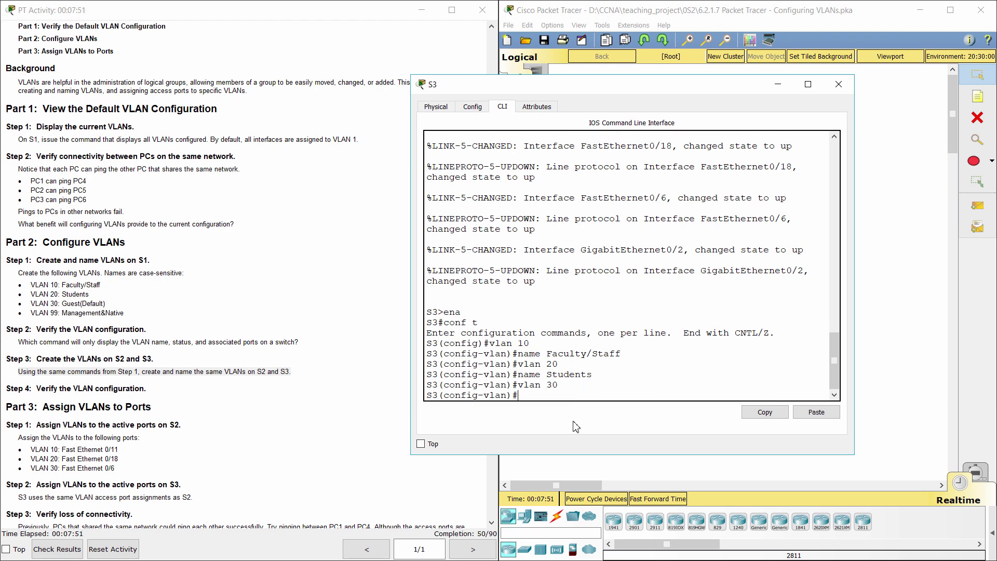
text(name Guest(Default))
key(Return)
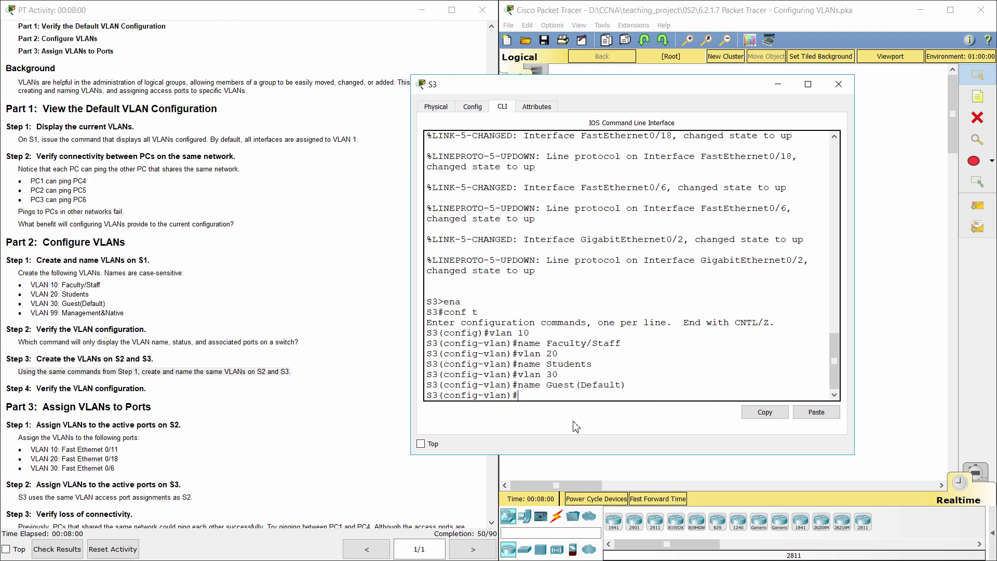
text(vlan 99)
key(Return)
text(nam)
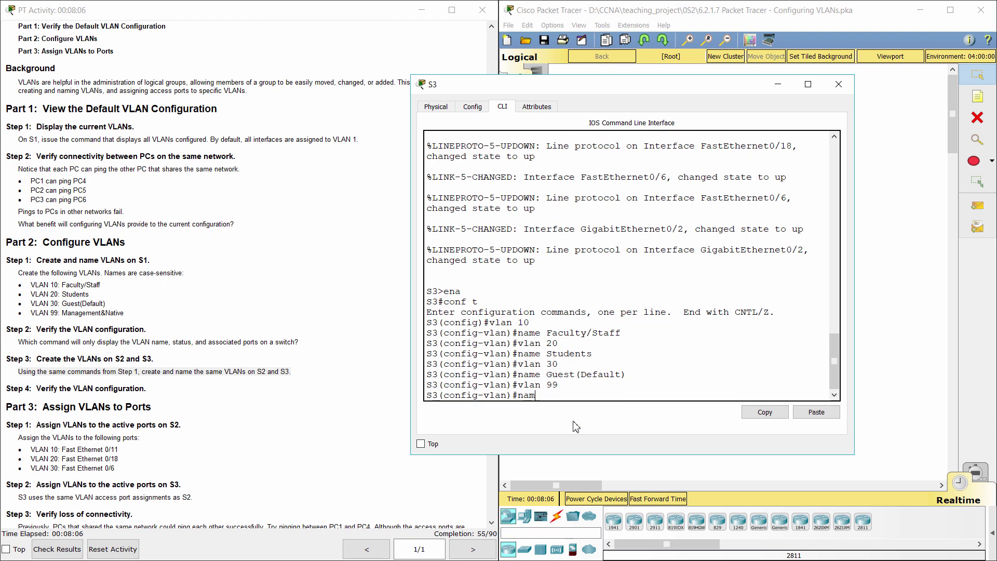
text(e Management&Native)
key(Return)
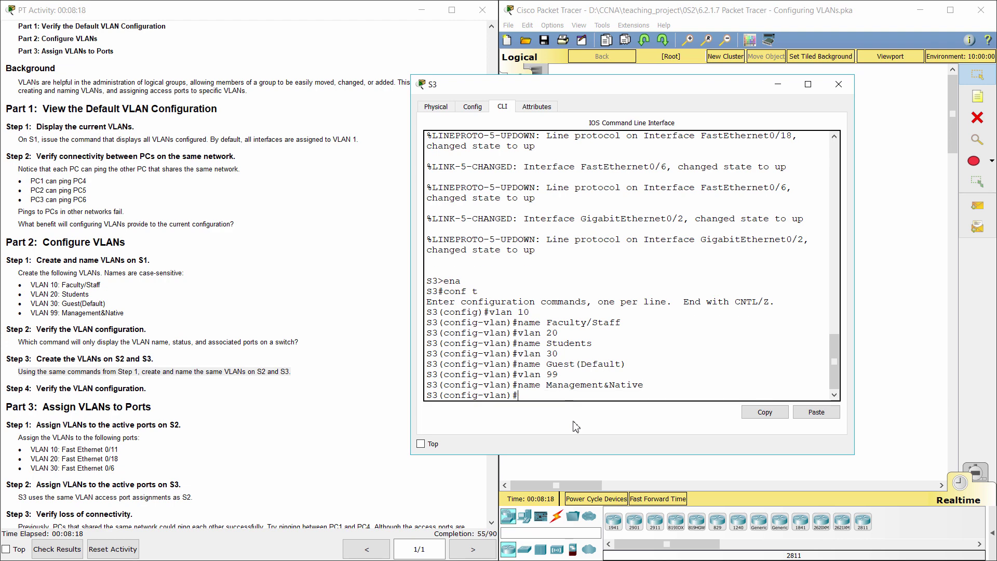
Check the Step 4 verification instructions and run do show vlan brief on S3
triple_click(6, 373)
drag(8, 386, 162, 389)
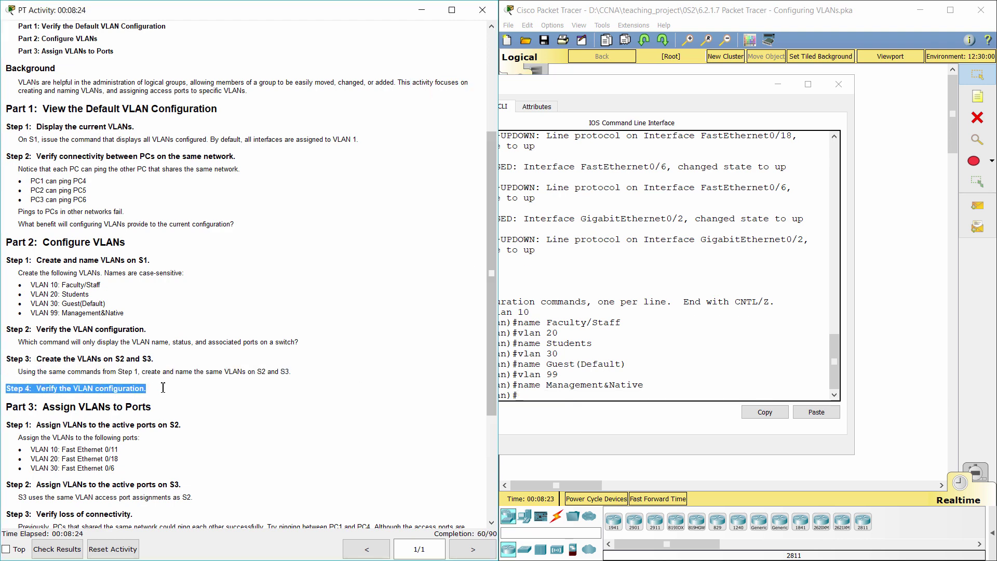
click(677, 397)
text(do show)
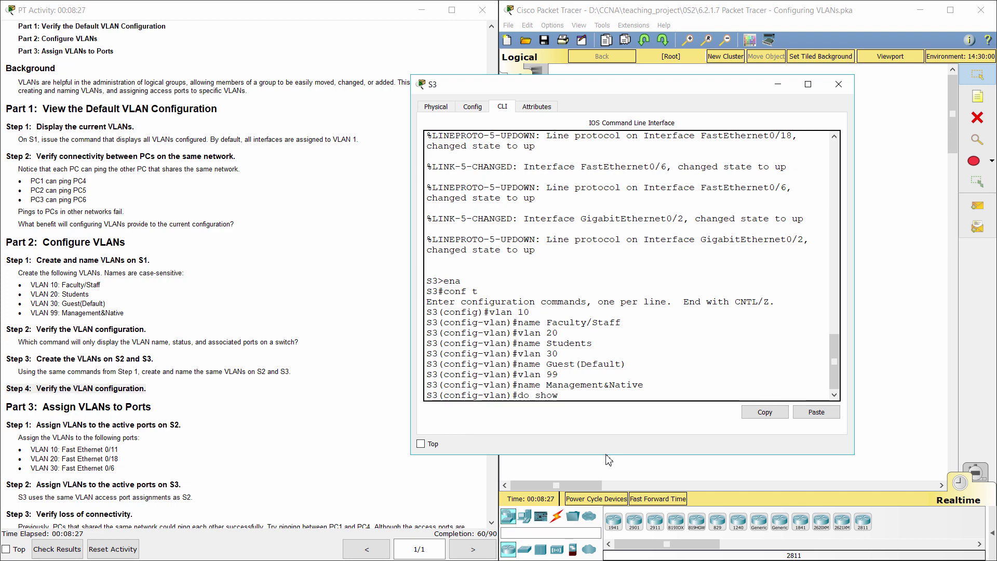
text( vlan brief)
key(Return)
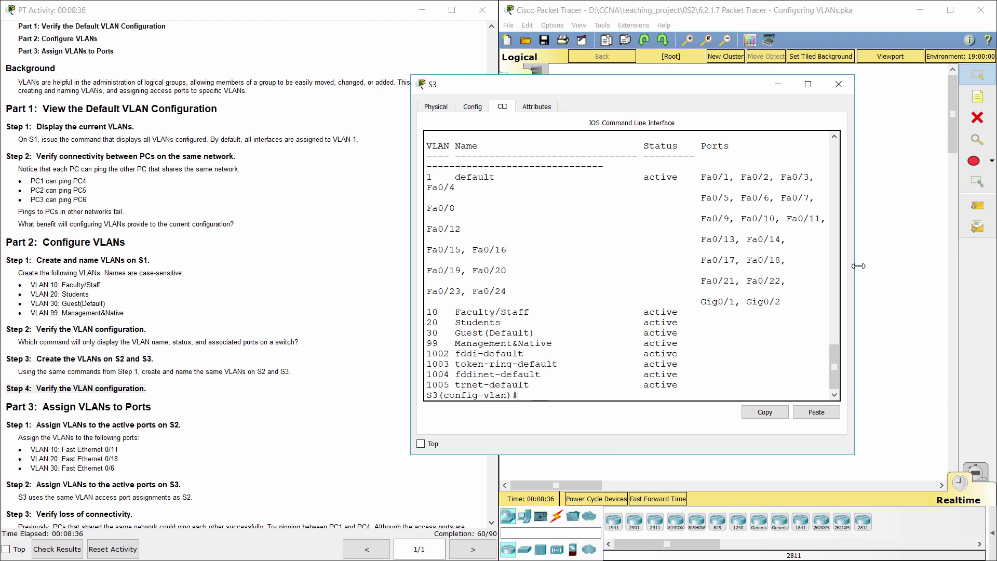
Widen S3's window and review the VLAN 1, 10, 20, 30 and 99 rows
drag(858, 265, 922, 260)
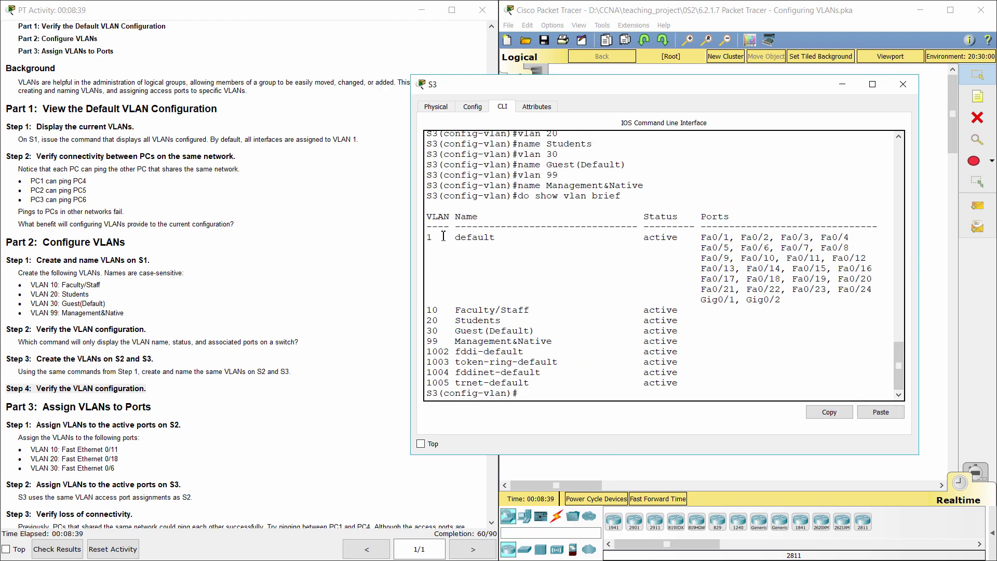
drag(427, 237, 825, 311)
drag(427, 310, 701, 316)
drag(427, 320, 682, 323)
drag(432, 331, 690, 332)
drag(428, 341, 686, 339)
click(546, 398)
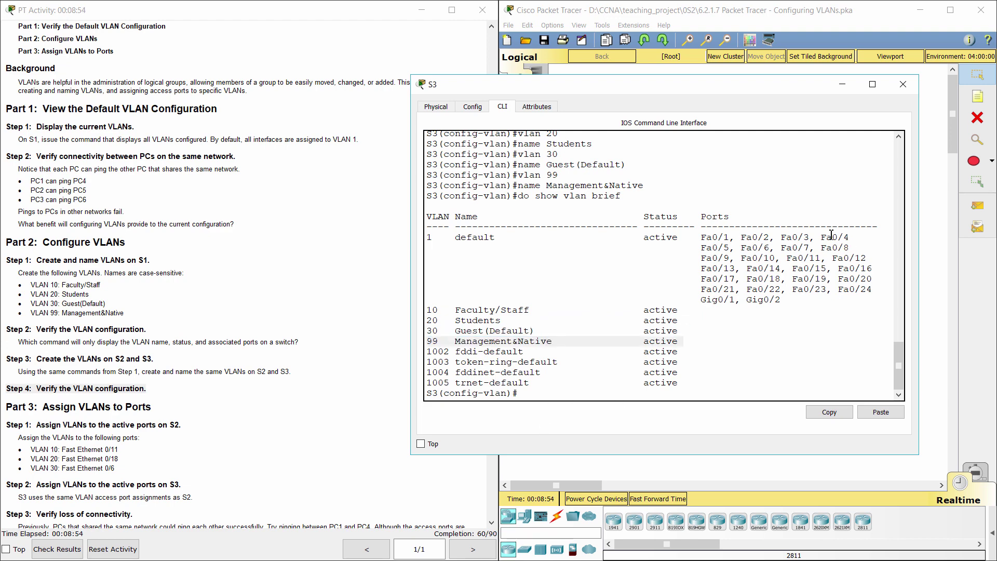
Close S3's window and enter do show vlan brief in S2's CLI
click(841, 84)
click(656, 166)
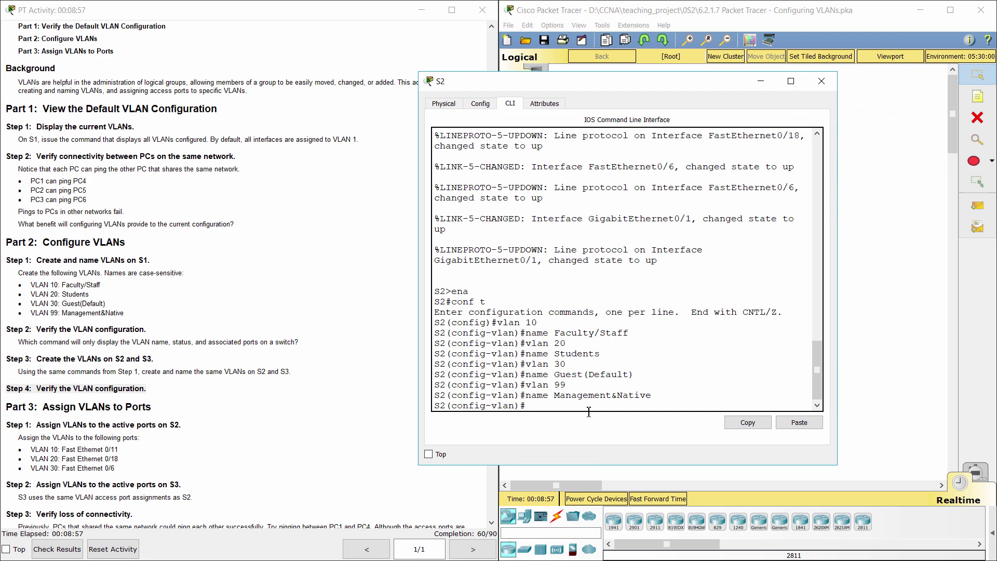
text(do)
text( show vlan brie)
text(f)
Run S2's VLAN summary and review the VLAN 1, 10, 20, 30 and 99 rows
key(Return)
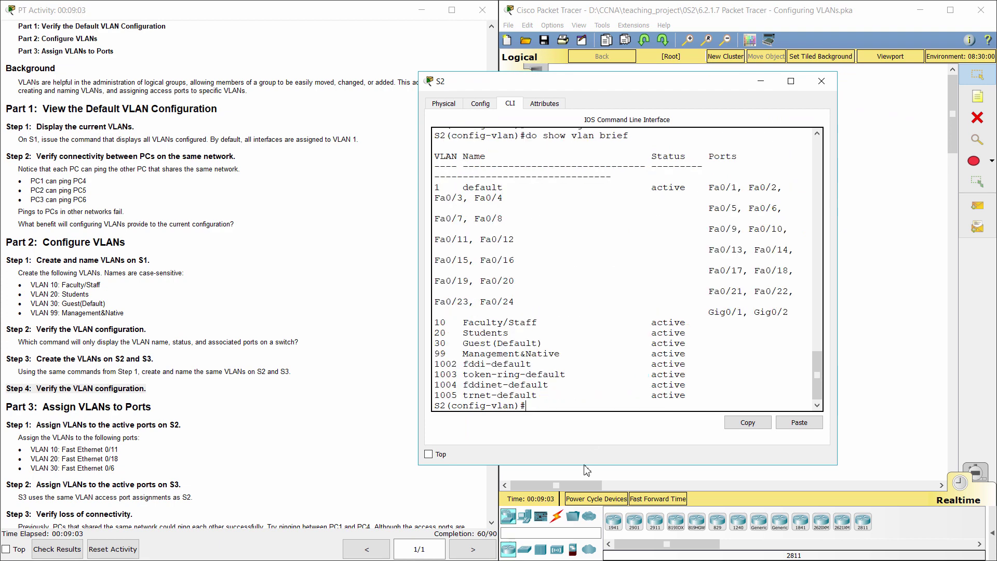
drag(839, 320, 897, 321)
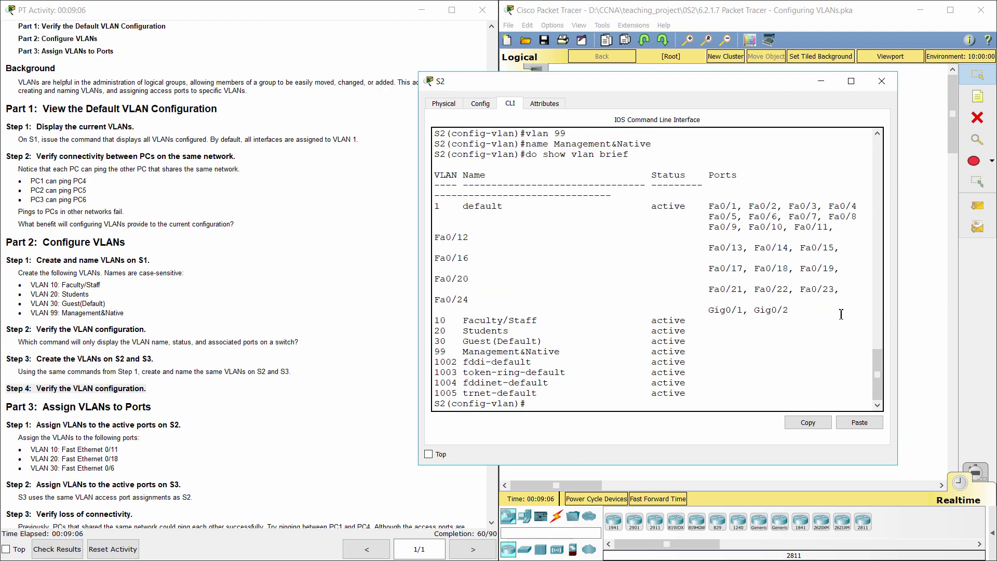
drag(435, 203, 690, 321)
click(437, 336)
drag(437, 335, 701, 331)
drag(437, 342, 697, 341)
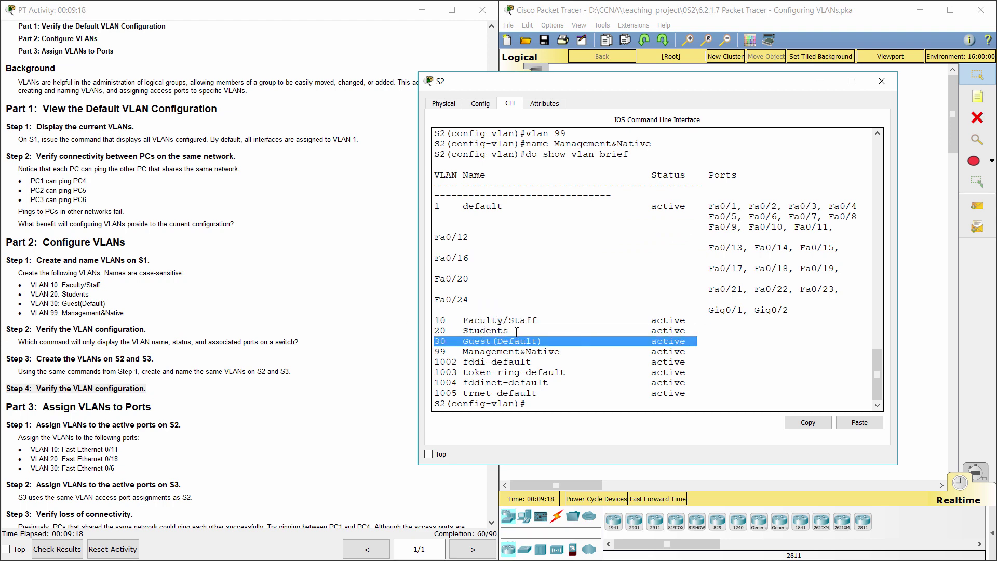
drag(436, 351, 686, 355)
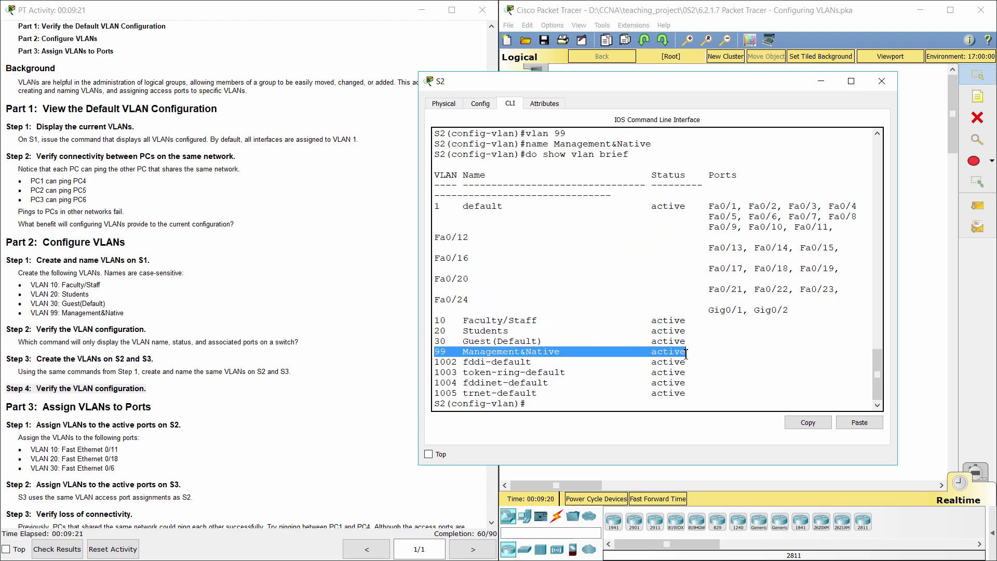
Review the Part 3 Step 1 VLAN-to-port list for S2 and close S2's window
click(323, 367)
scroll(255, 404, down, 2)
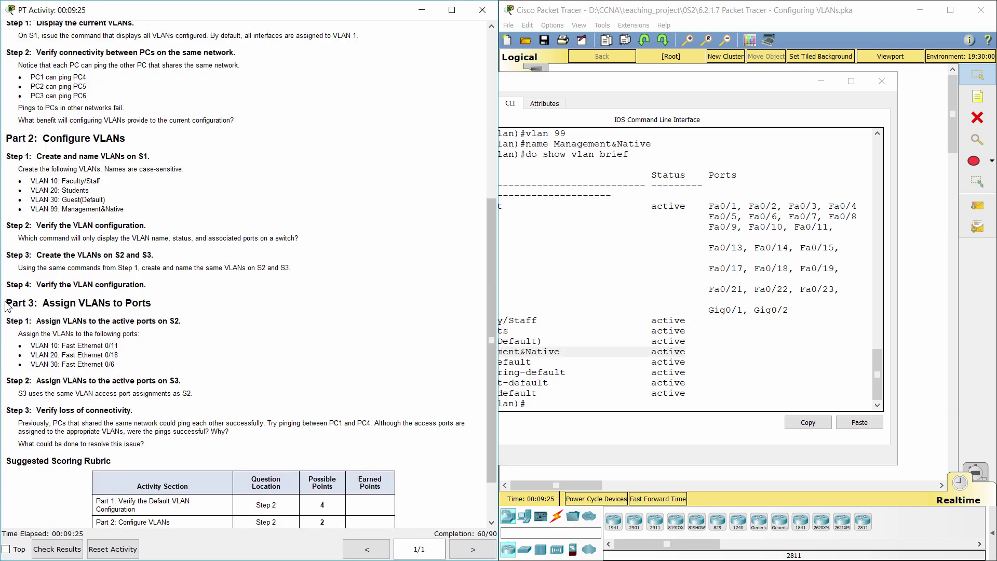
drag(7, 306, 167, 305)
click(166, 305)
drag(8, 321, 202, 326)
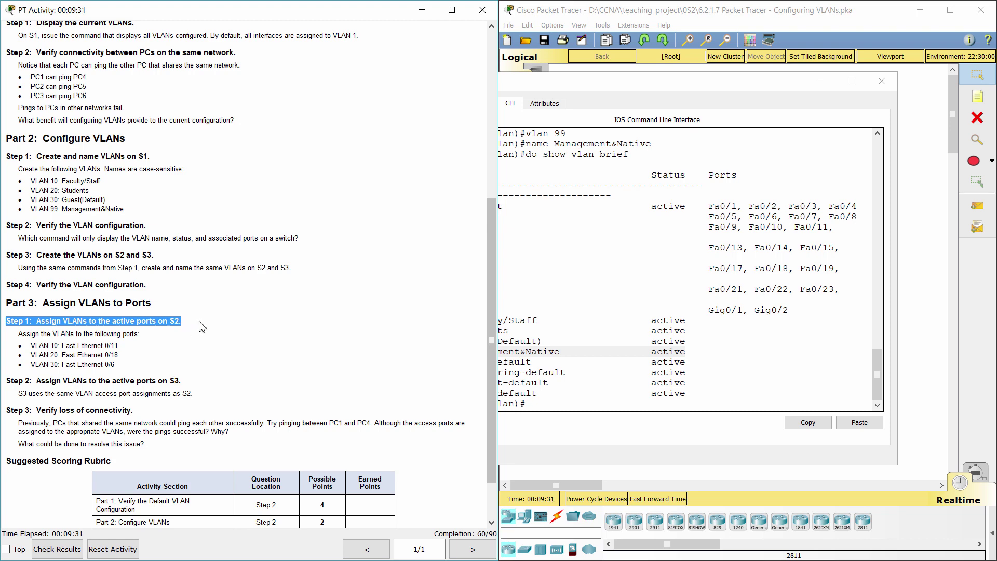
click(201, 326)
drag(20, 346, 115, 365)
click(820, 82)
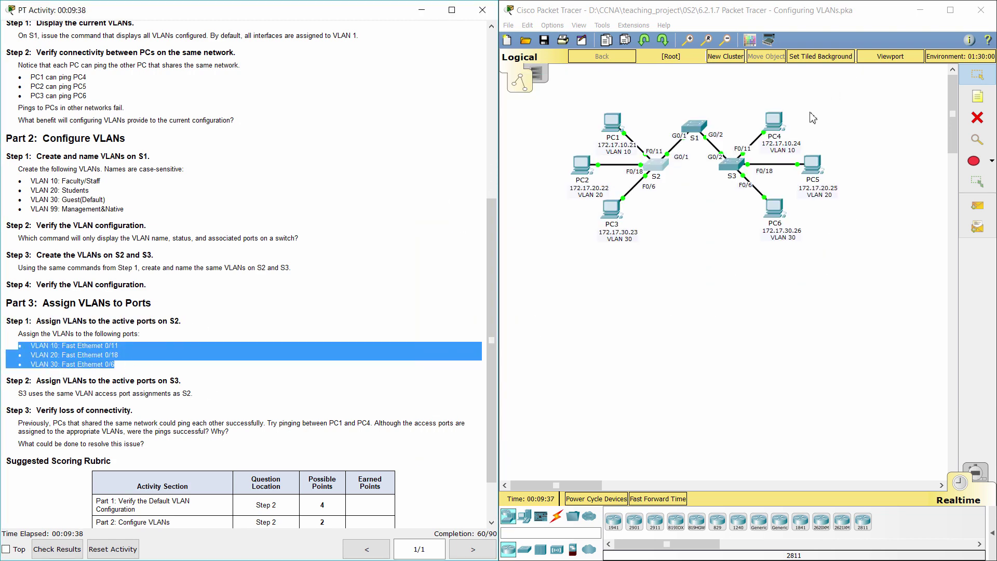
In S2's CLI, leave VLAN mode and assign Fa0/11 to access VLAN 10
click(657, 166)
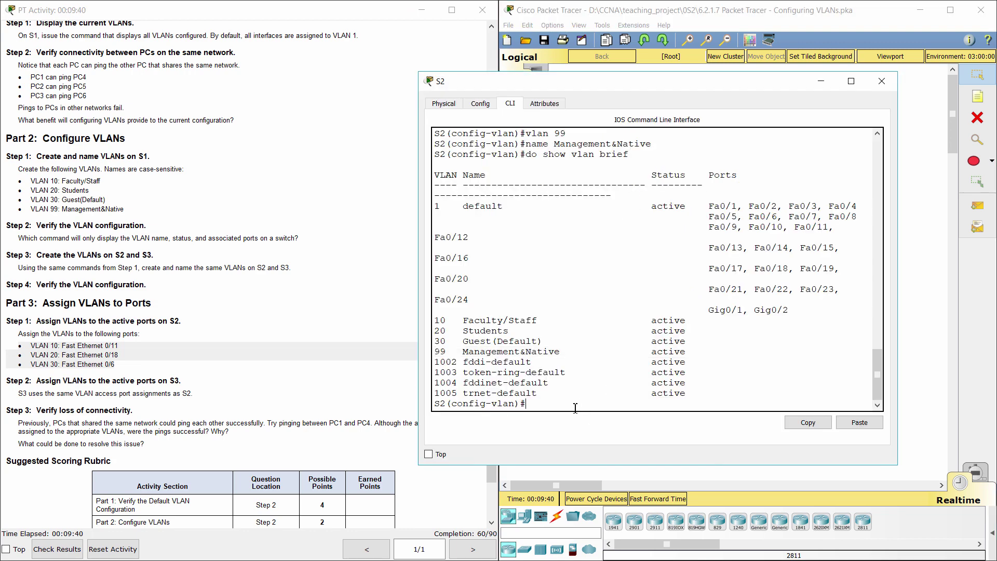
text(exit)
key(Return)
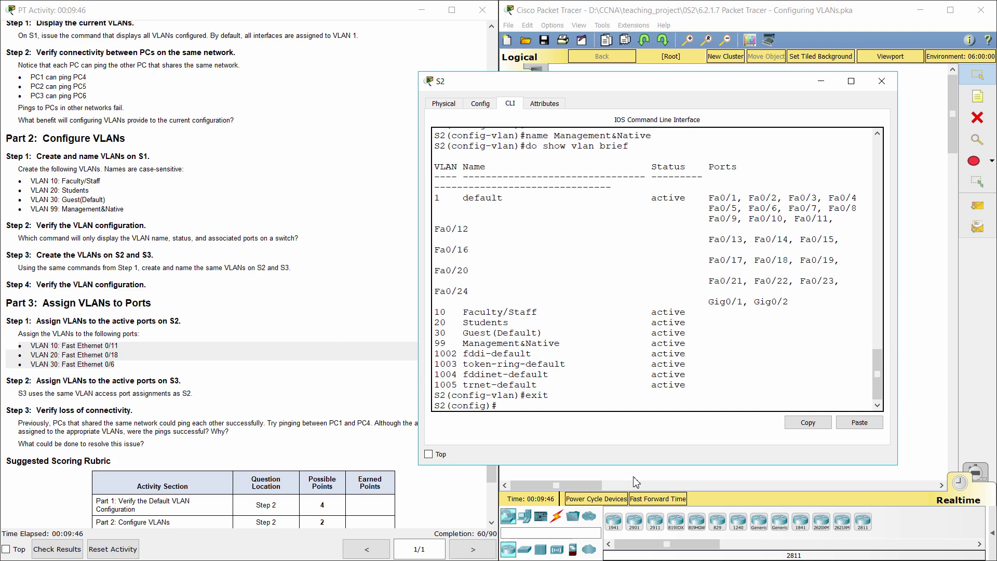
text(interface f0/11)
key(Return)
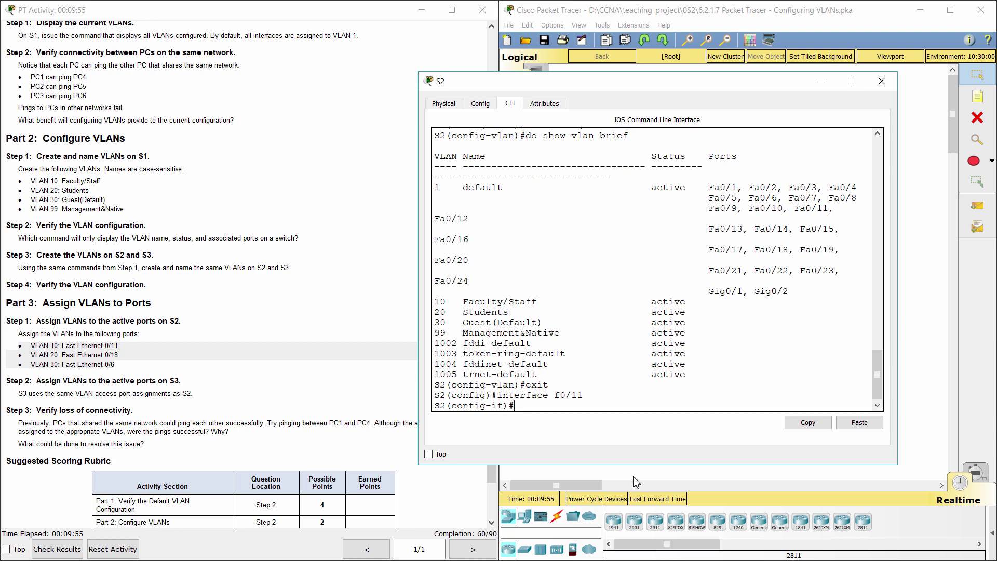
text(switchport access vlan)
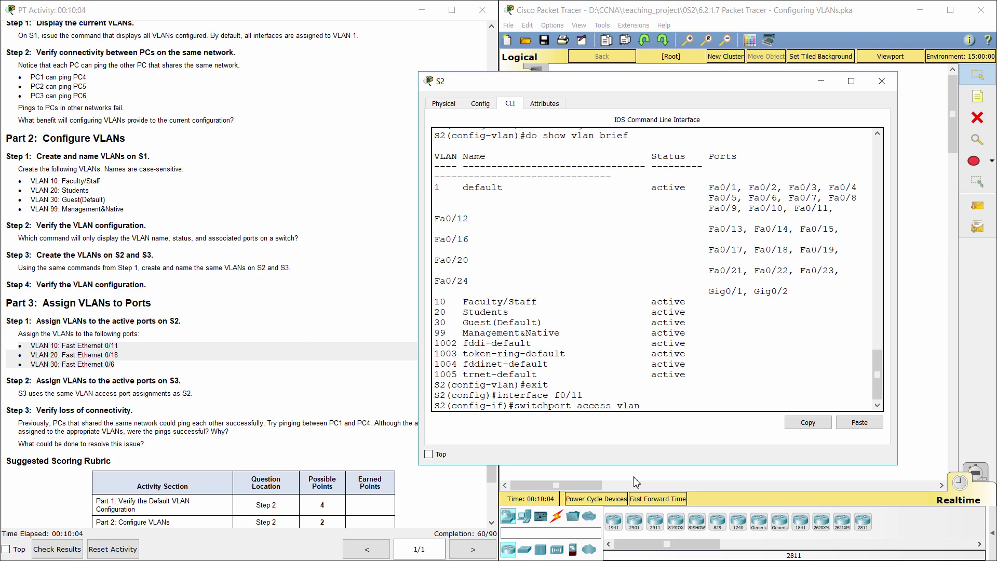
text( 10)
key(Return)
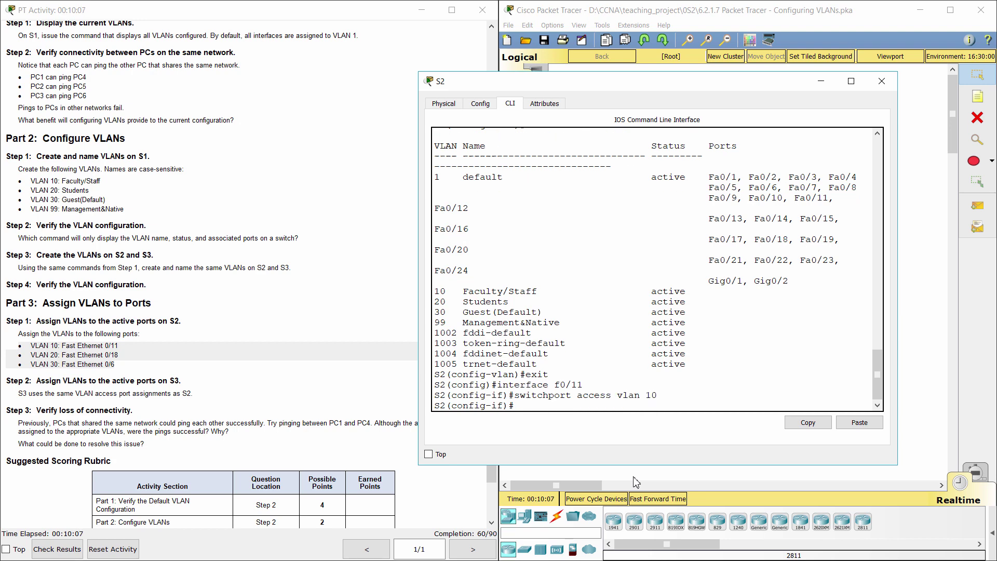
Assign S2's Fa0/18 to access VLAN 20 and Fa0/6 to access VLAN 30
text(int f0/18)
key(Return)
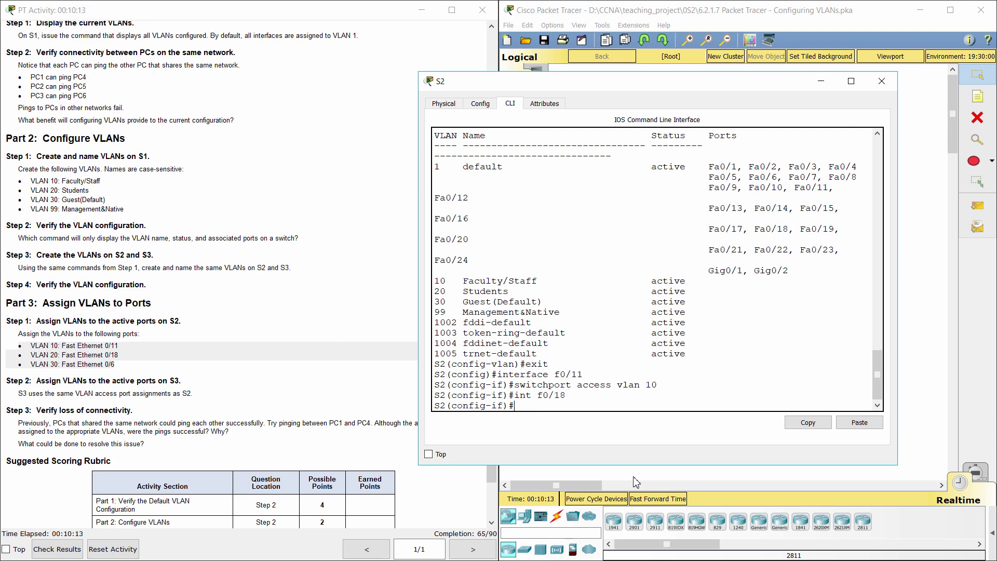
text(switchport access vlan 20)
key(Return)
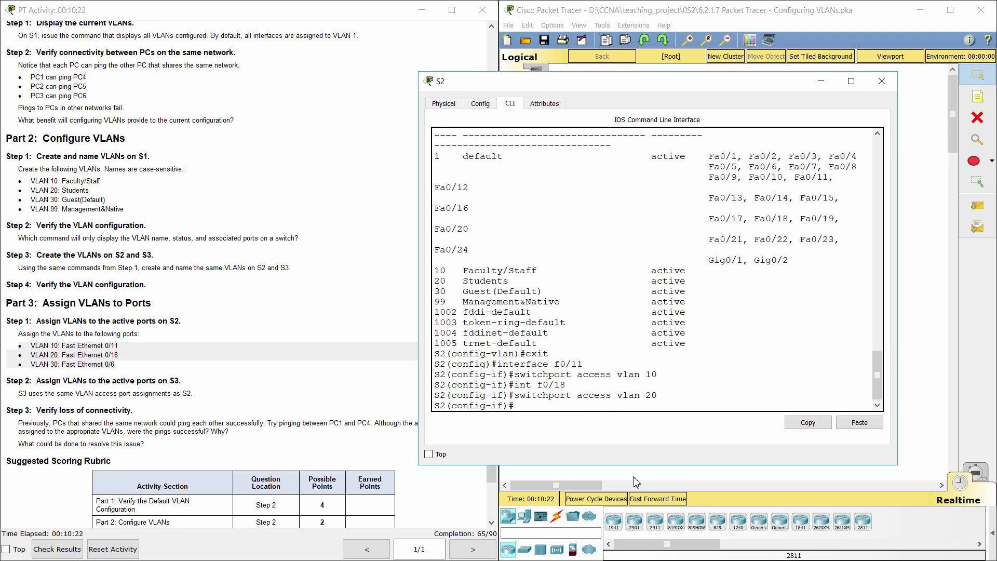
text(int f0/6)
key(Return)
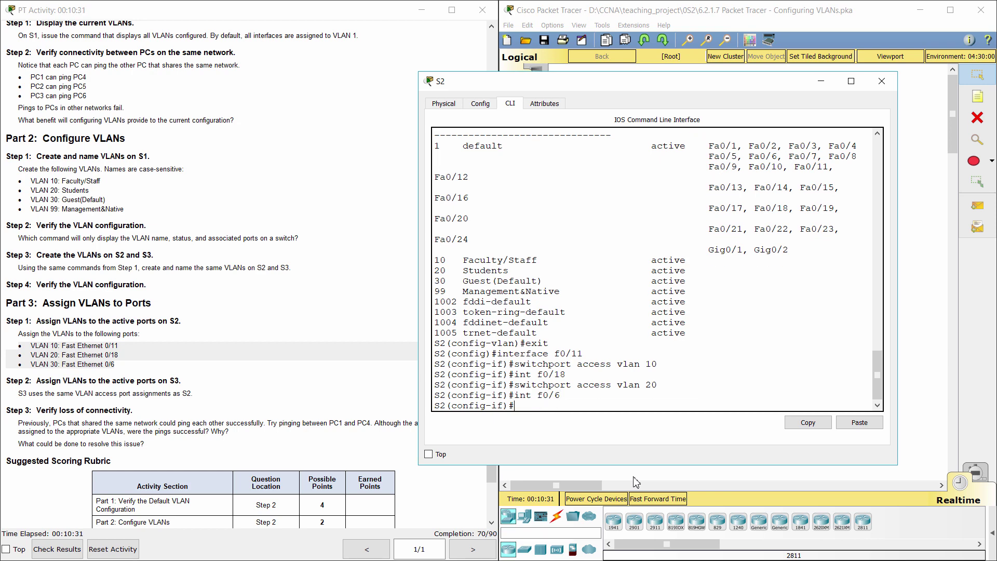
text(switchport access vlan 30)
key(Return)
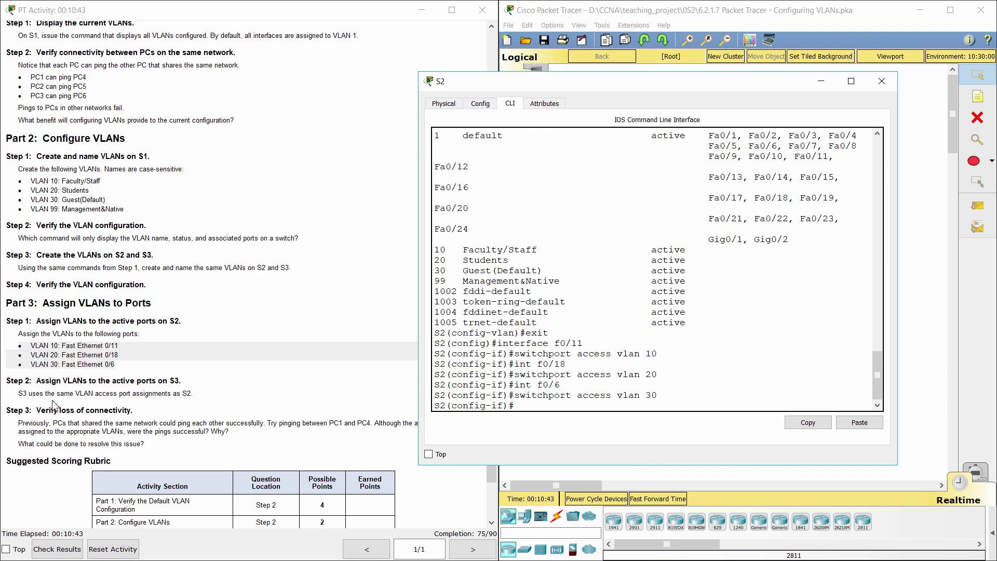
click(4, 381)
Read the Step 2 note that S3 mirrors S2, open S3's CLI and exit VLAN mode
drag(5, 382, 155, 383)
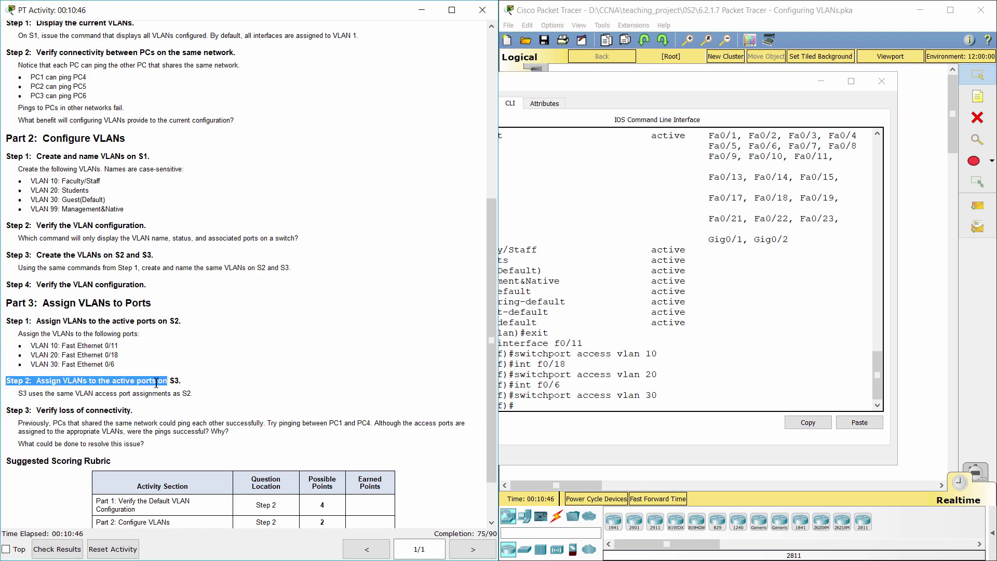
drag(19, 393, 247, 403)
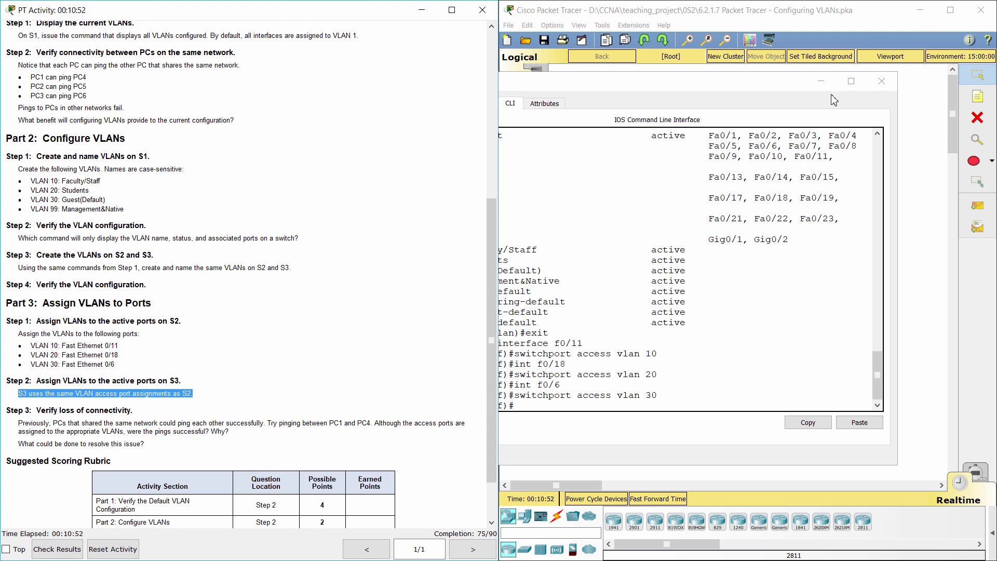
click(821, 81)
click(750, 180)
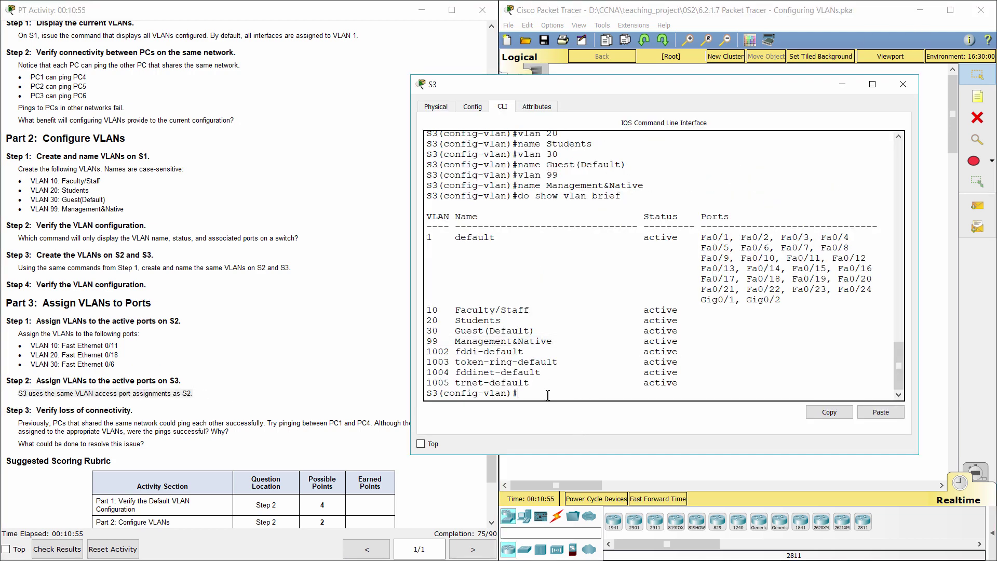
text(exit)
key(Return)
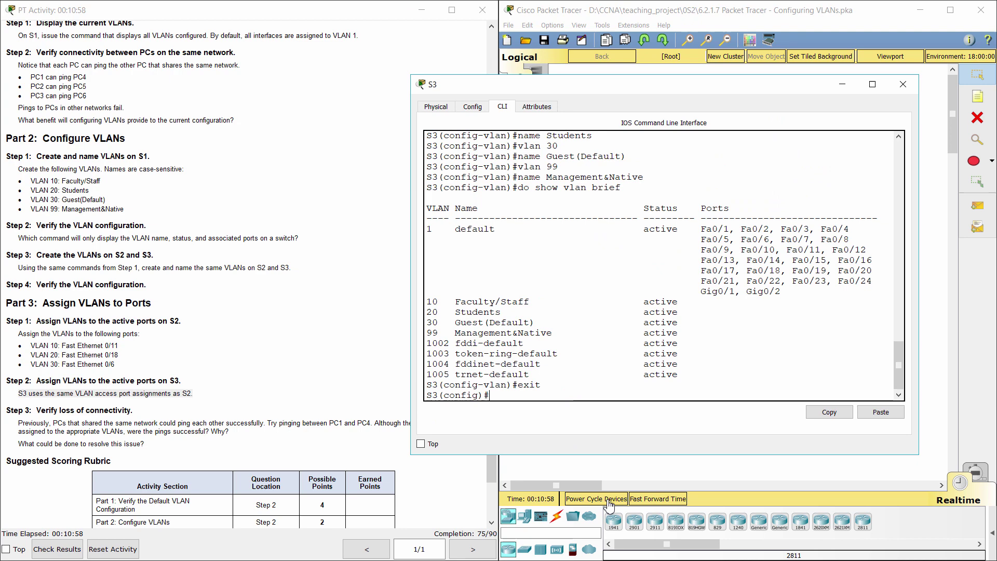
Assign S3's Fa0/11 to access VLAN 10, retyping the misspelled switchport command
text(interface)
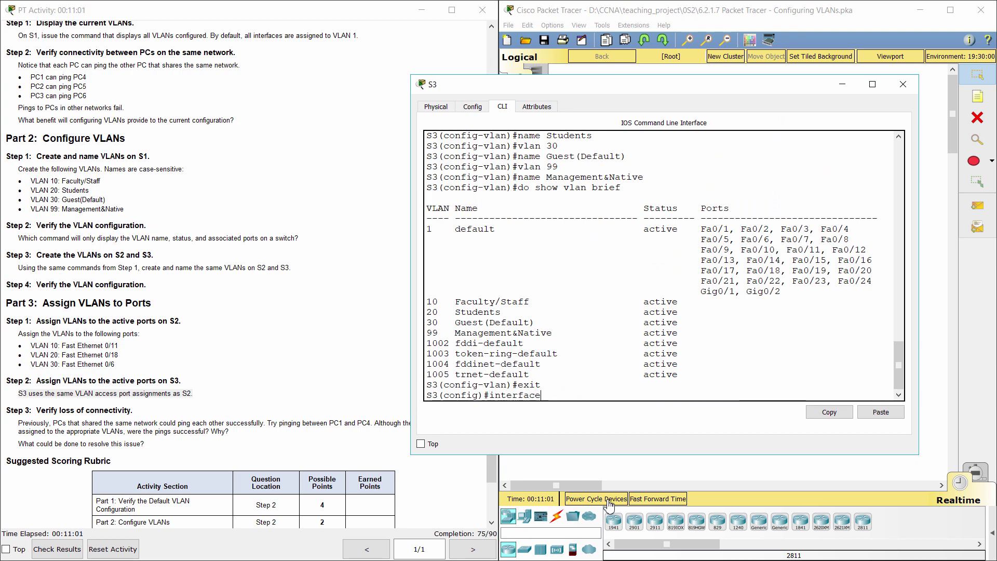
text( f0/11)
key(Return)
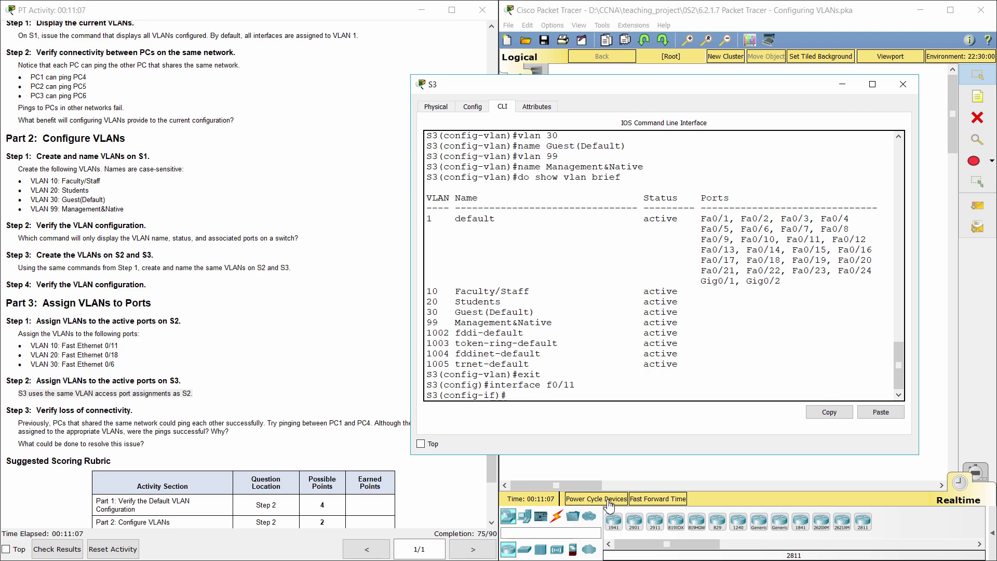
text(swichport access vlan 10)
key(Return)
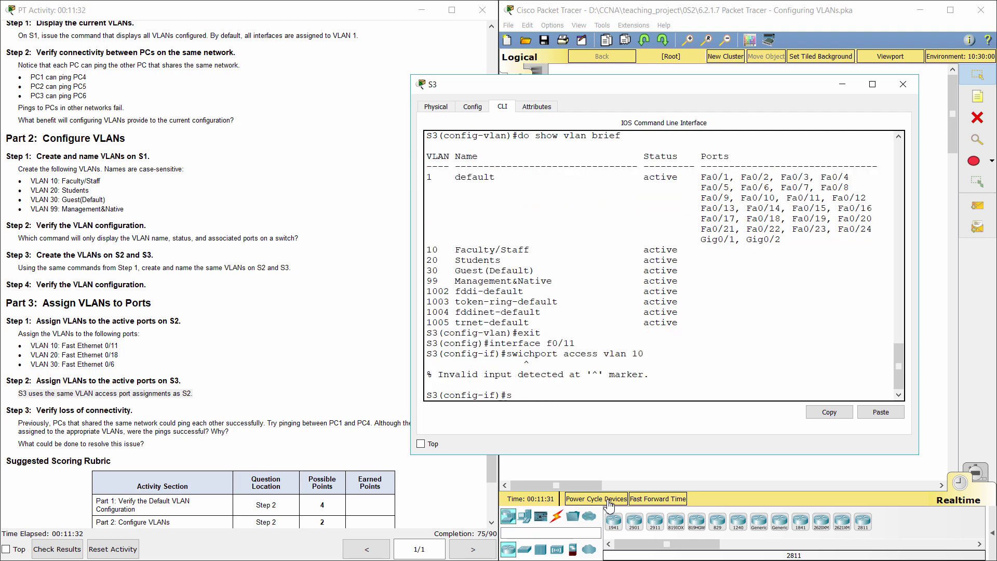
text(switchport access vlan 10)
key(Return)
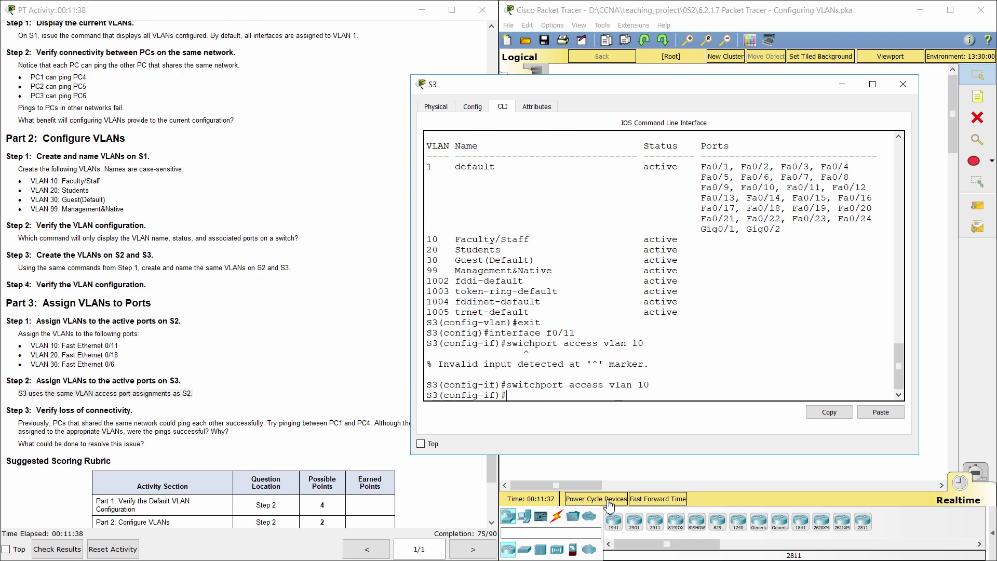
Assign S3's Fa0/18 to VLAN 20 and Fa0/6 to VLAN 30, then enter do show vlan brief
text(int f0/18)
key(Return)
text(swi)
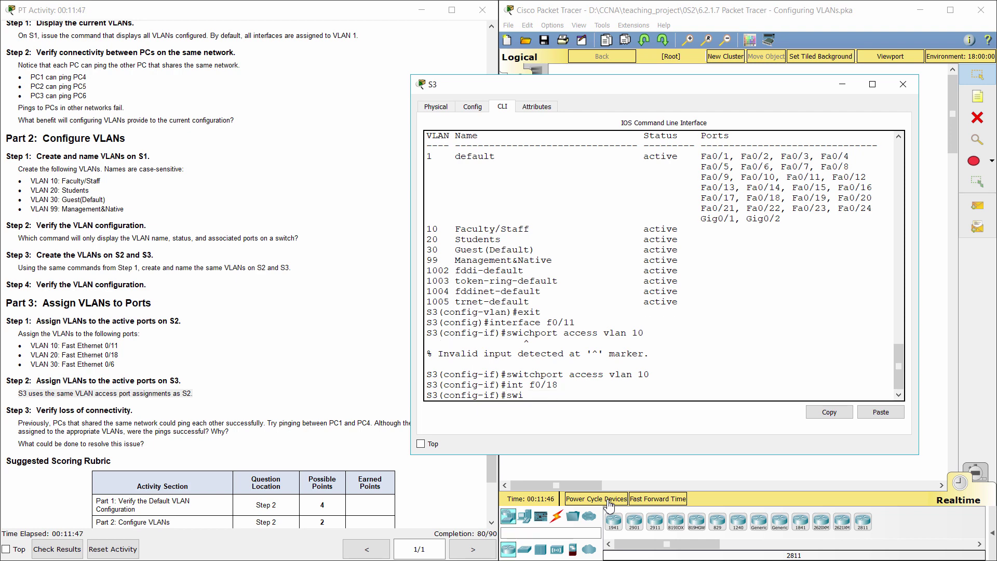
text(tchport access vlan 2)
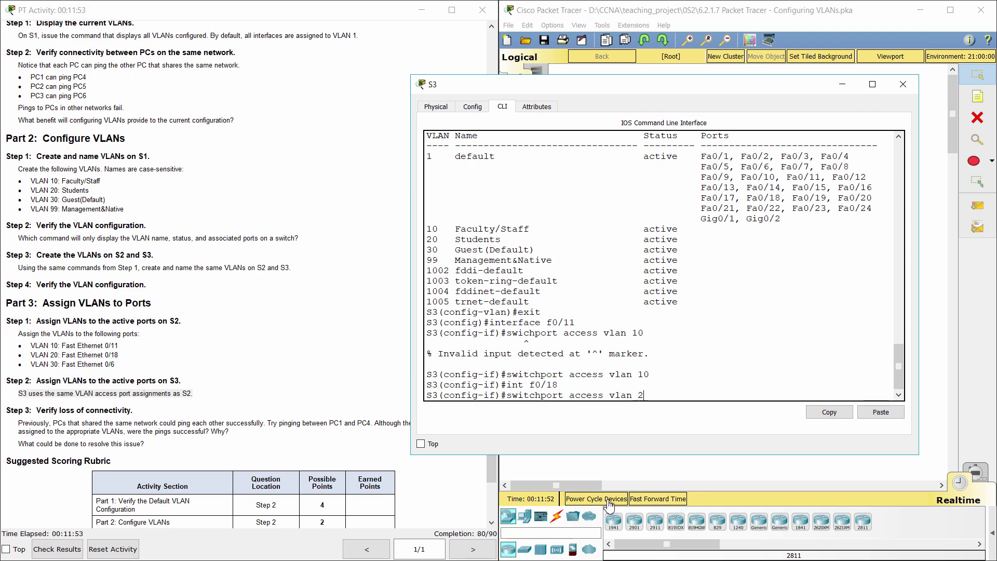
text(0)
key(Return)
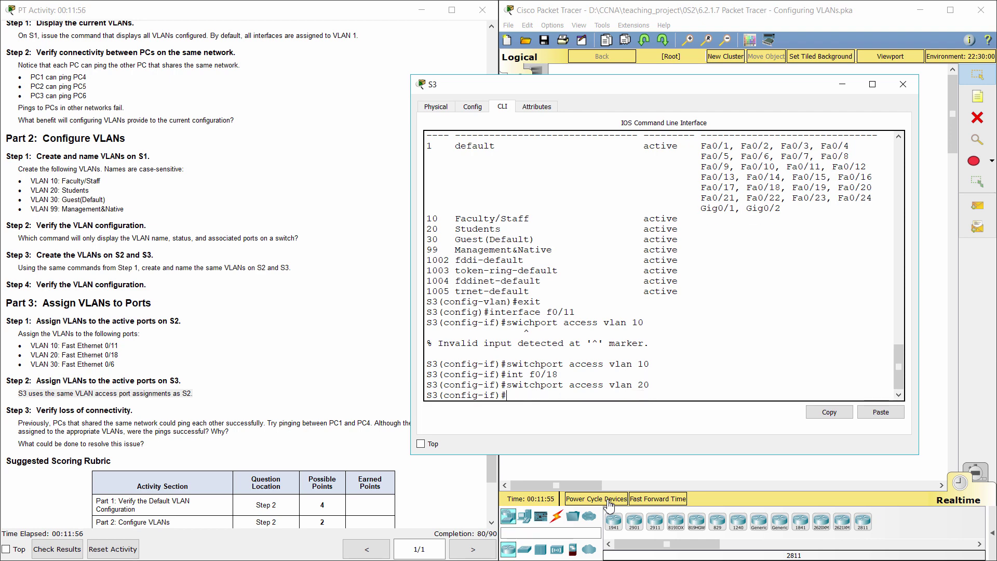
text(int f0/6)
key(Return)
text(swic)
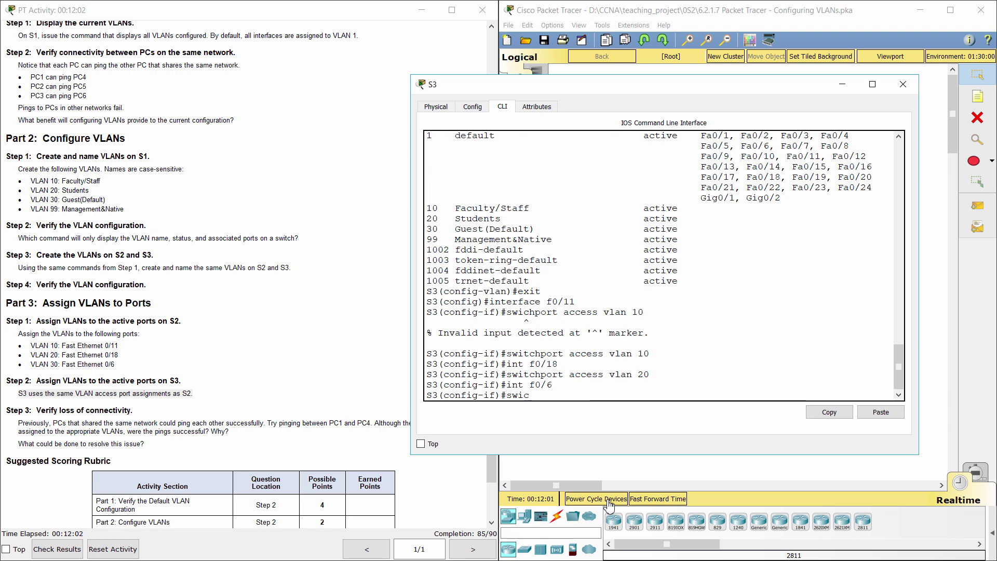
key(BackSpace)
text(tchport access vlan 30)
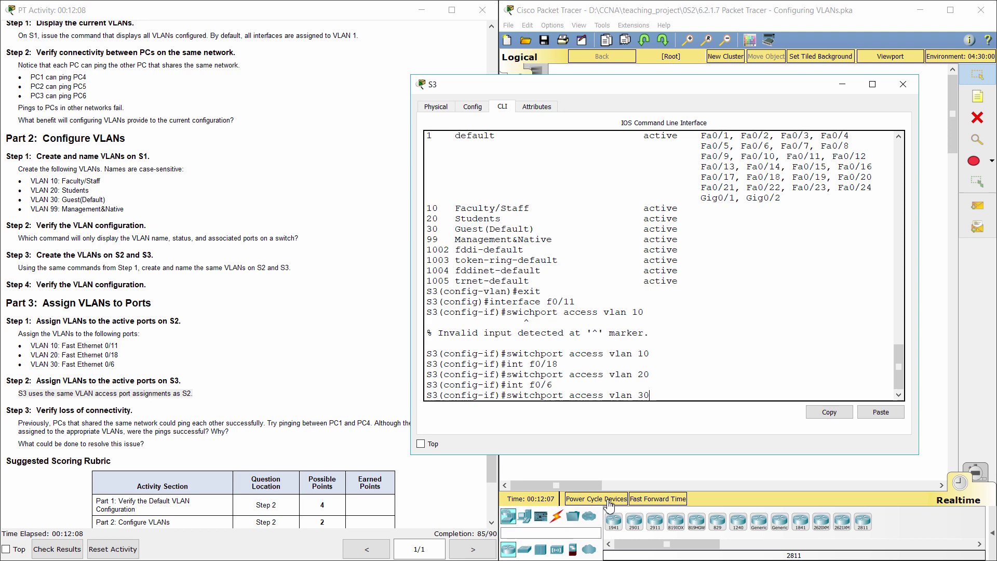
key(Return)
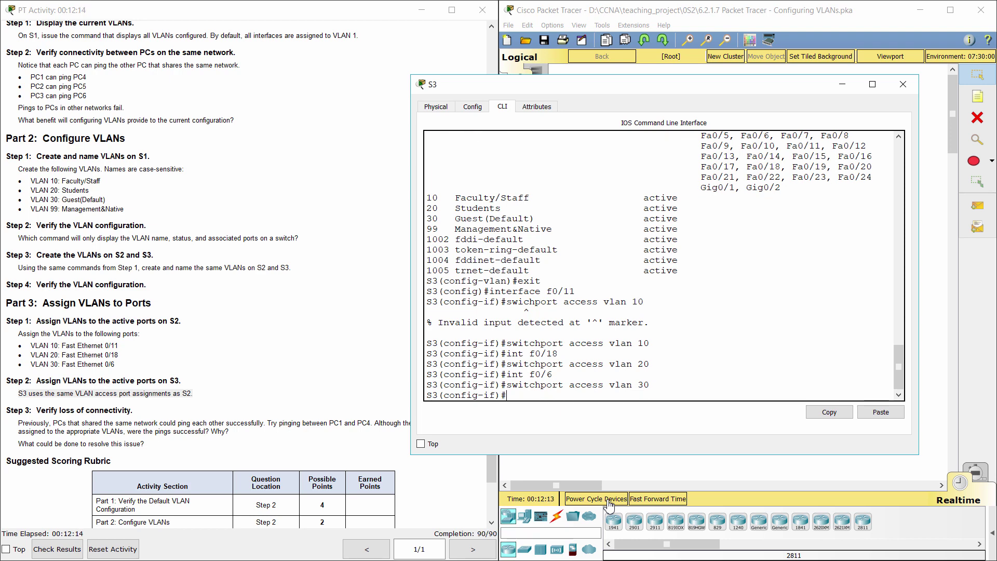
text(do show vlan brief)
Run S3's VLAN summary and check the VLAN 10, 20 and 30 port rows
key(Return)
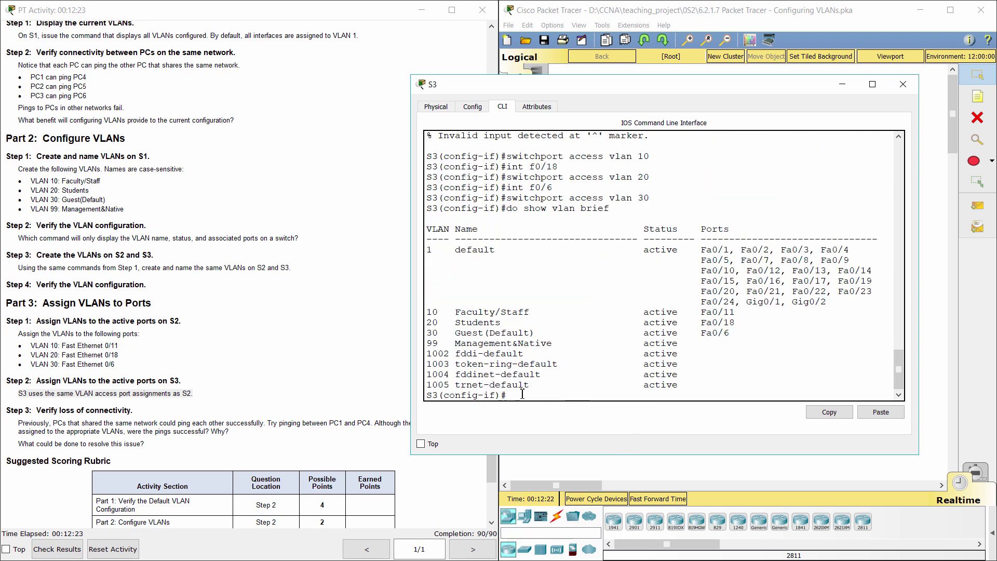
drag(426, 312, 740, 314)
drag(429, 322, 737, 323)
drag(425, 332, 735, 333)
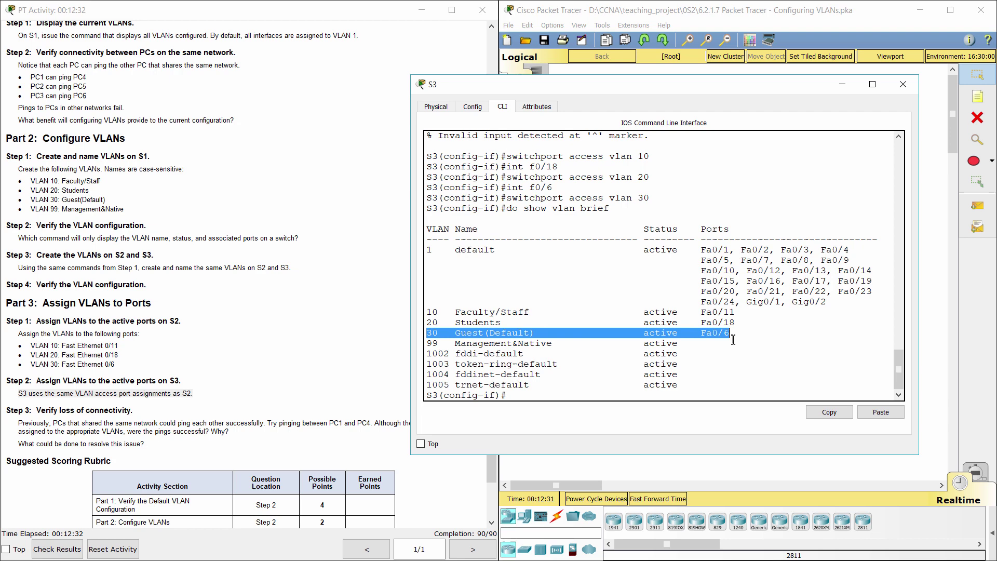
Close S3 and check S2's VLAN brief shows Fa0/11, Fa0/18, Fa0/6 in VLANs 10, 20, 30
click(903, 84)
click(658, 173)
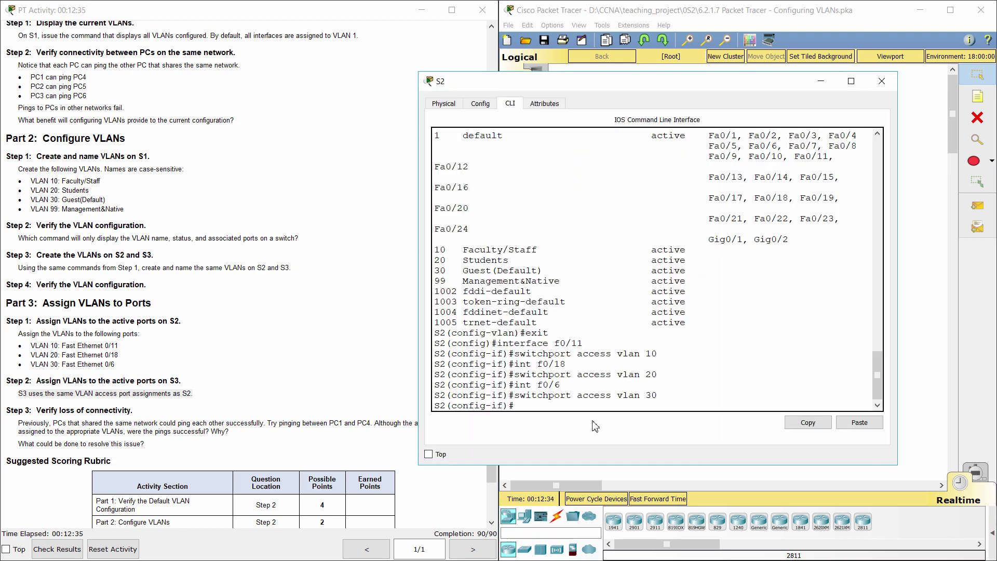
text(do show vlan brief)
key(Return)
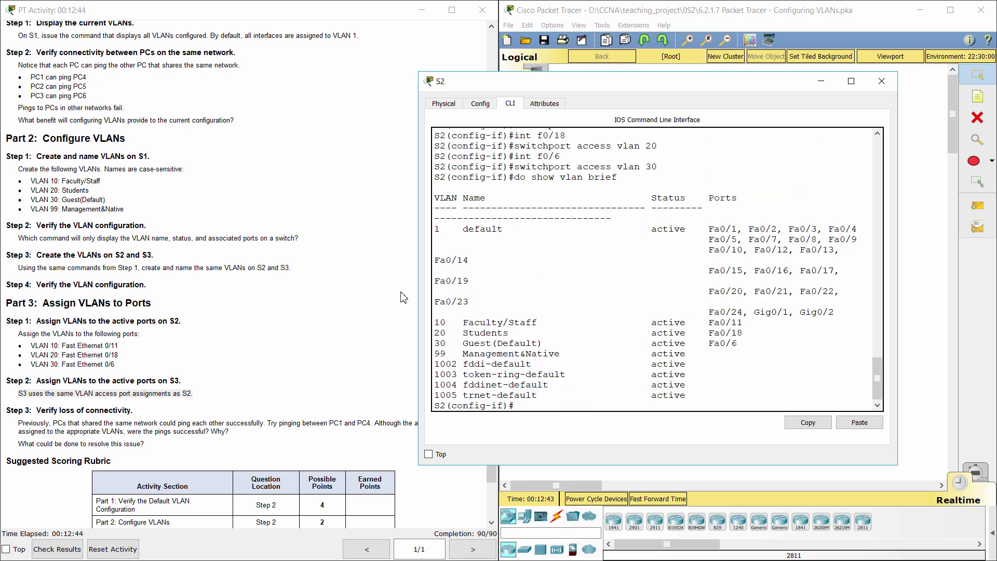
drag(435, 322, 744, 323)
drag(434, 337, 773, 332)
drag(439, 342, 745, 343)
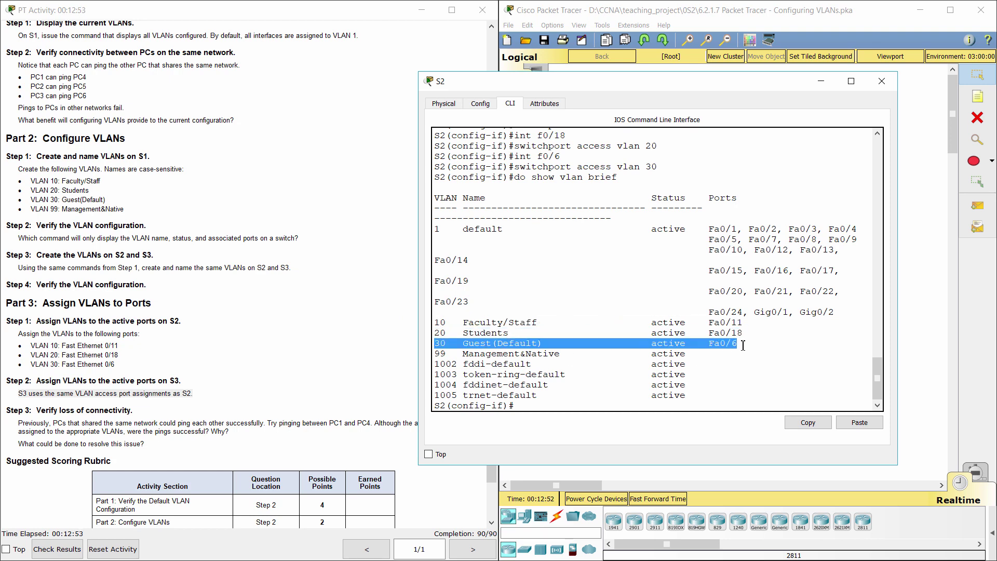
click(616, 444)
Close S2's window and read the Step 3 paragraph about pinging PC1 and PC4
click(823, 80)
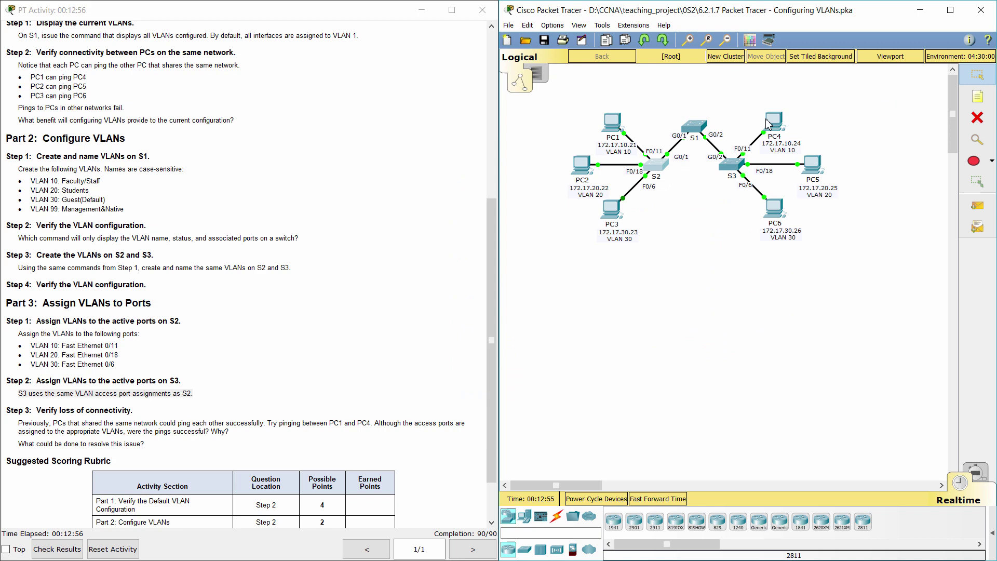
scroll(69, 434, down, 2)
drag(5, 355, 140, 358)
click(156, 366)
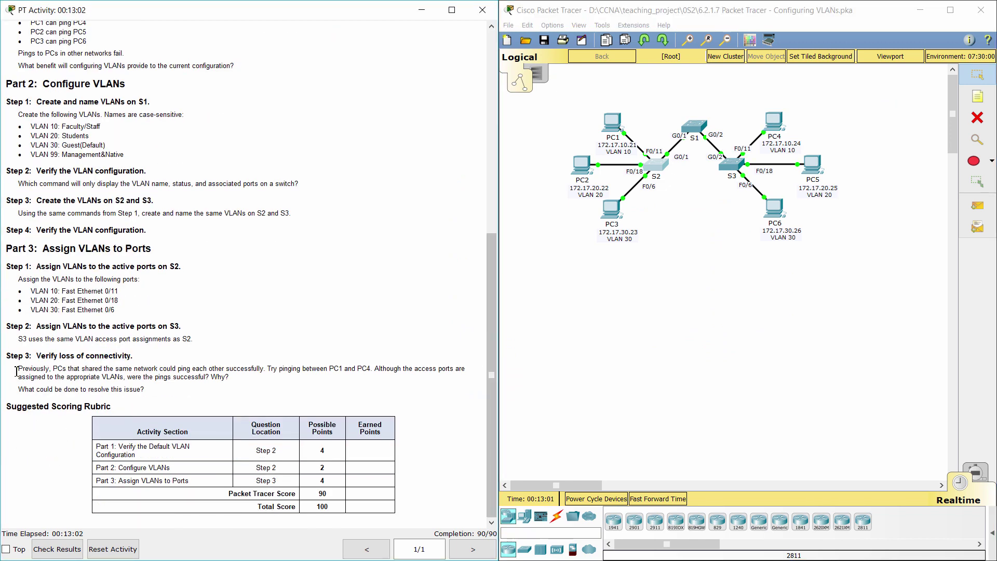
drag(18, 368, 471, 377)
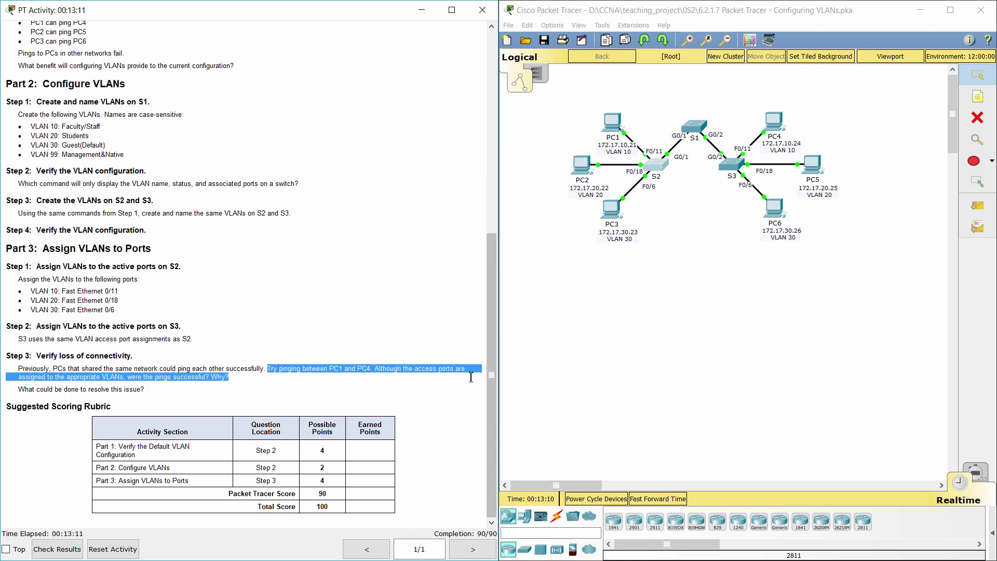
click(289, 391)
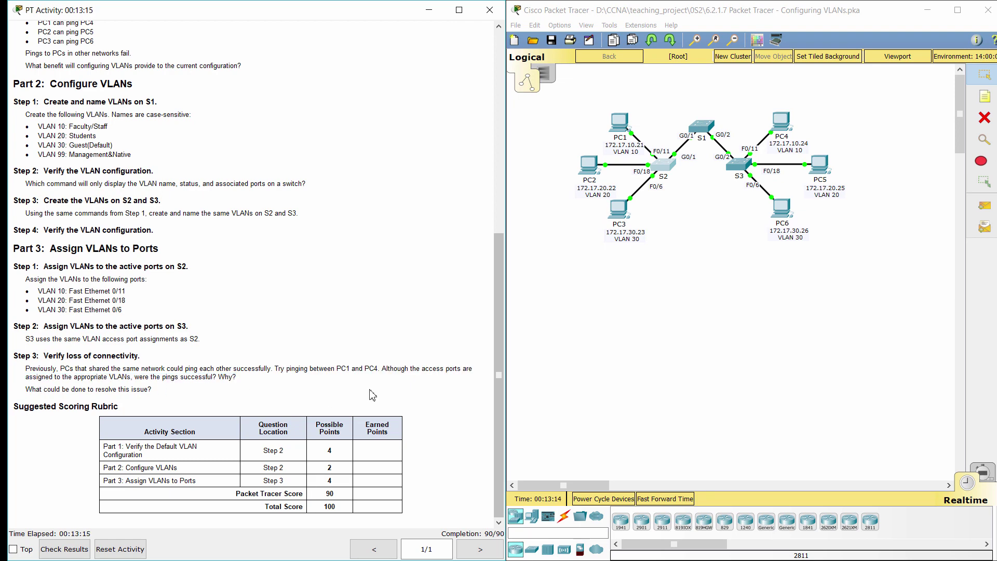
Ping PC4 at 172.17.10.24 from PC1's command prompt
click(619, 125)
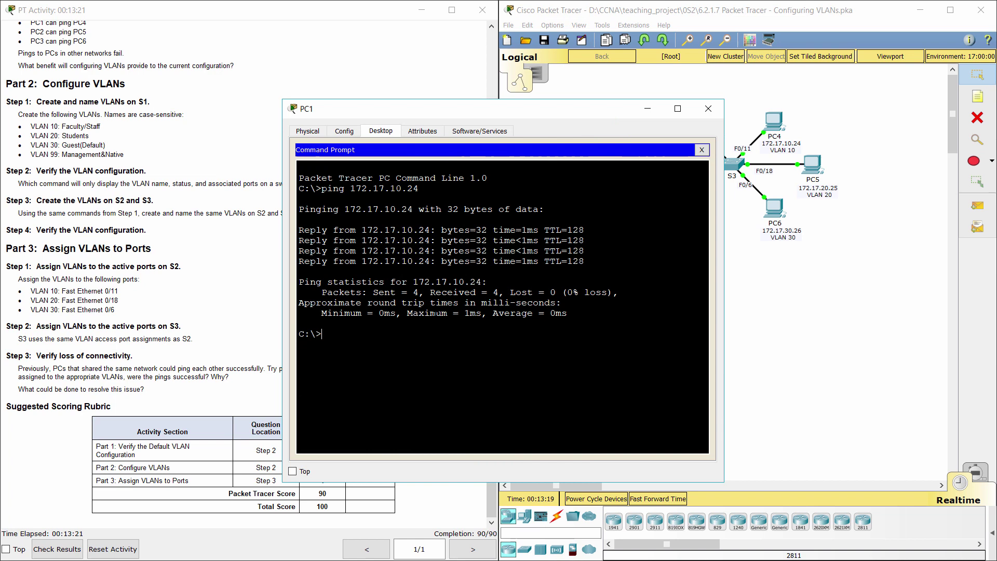
text(ping 172.17.10.24)
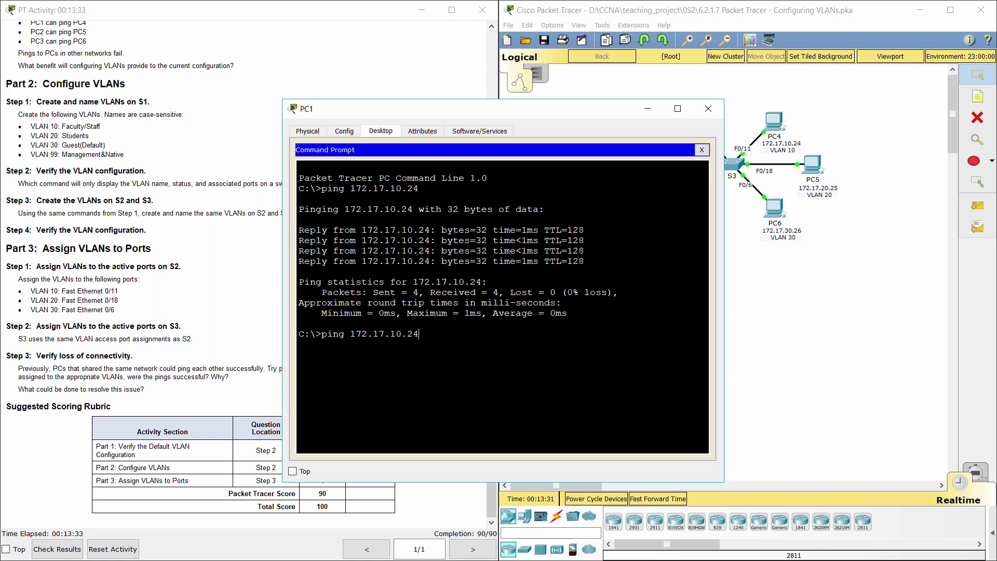
key(Return)
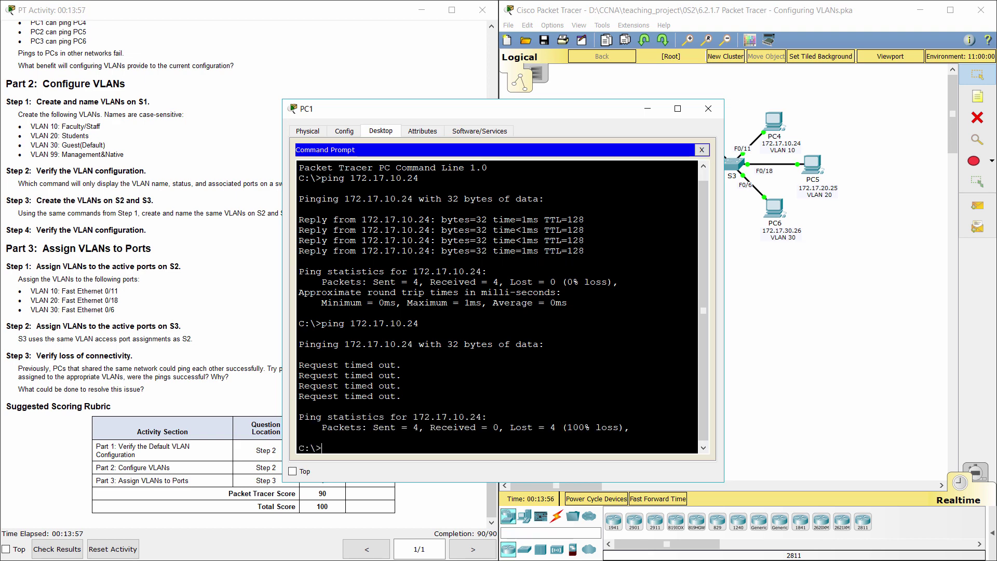
Highlight the Step 3 questions on whether the pings succeeded and how to resolve it
click(81, 388)
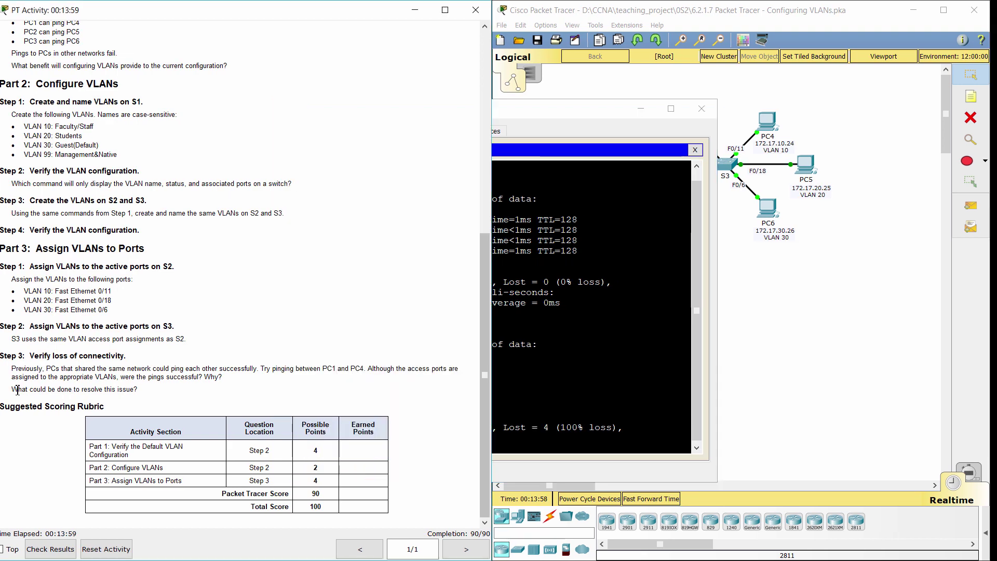
drag(123, 376, 217, 386)
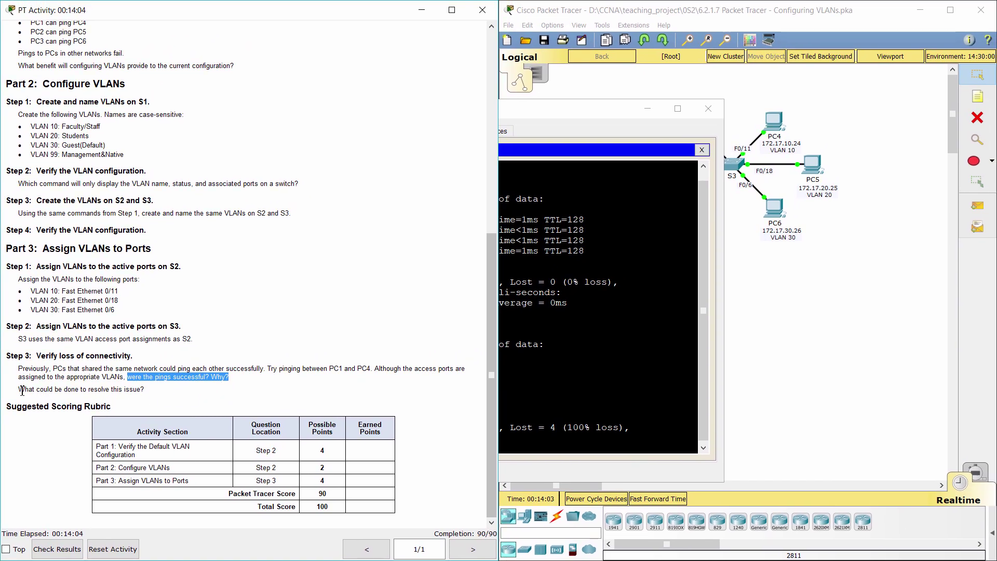
drag(19, 390, 151, 391)
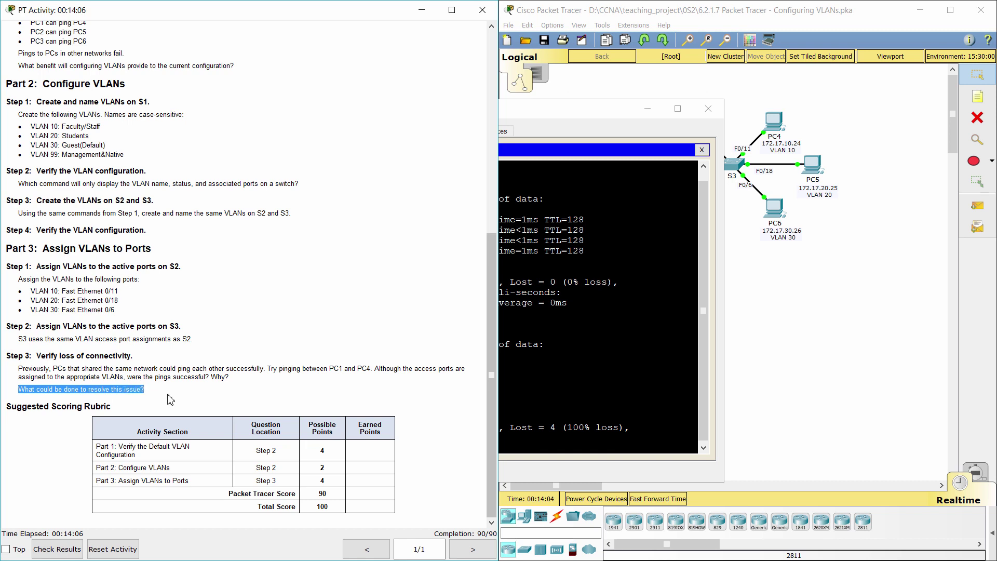